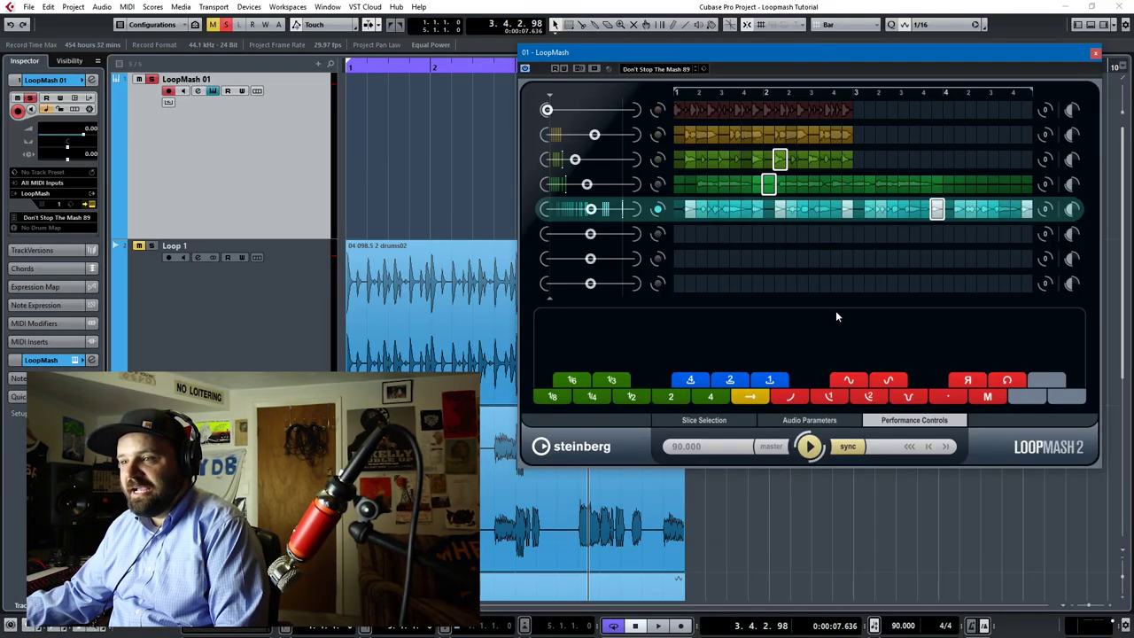
Tour the Slice Selection, Audio Parameters and Performance Controls pages, then start playback
{"action": "left_click", "coordinate": [704, 420]}
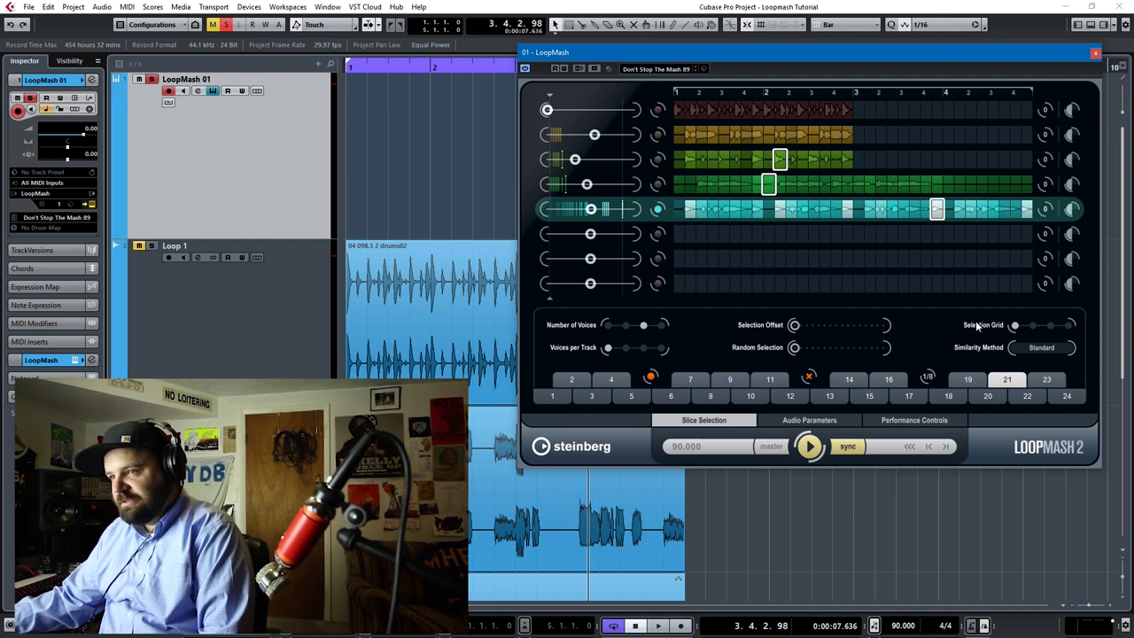
{"action": "left_click", "coordinate": [802, 421]}
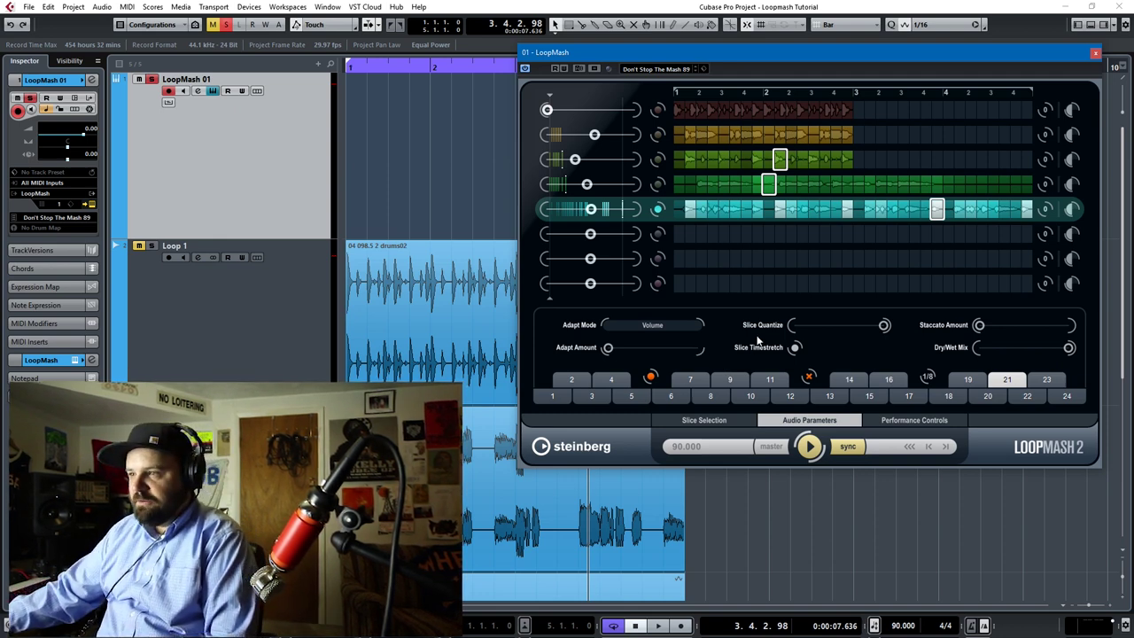
{"action": "left_click", "coordinate": [922, 422]}
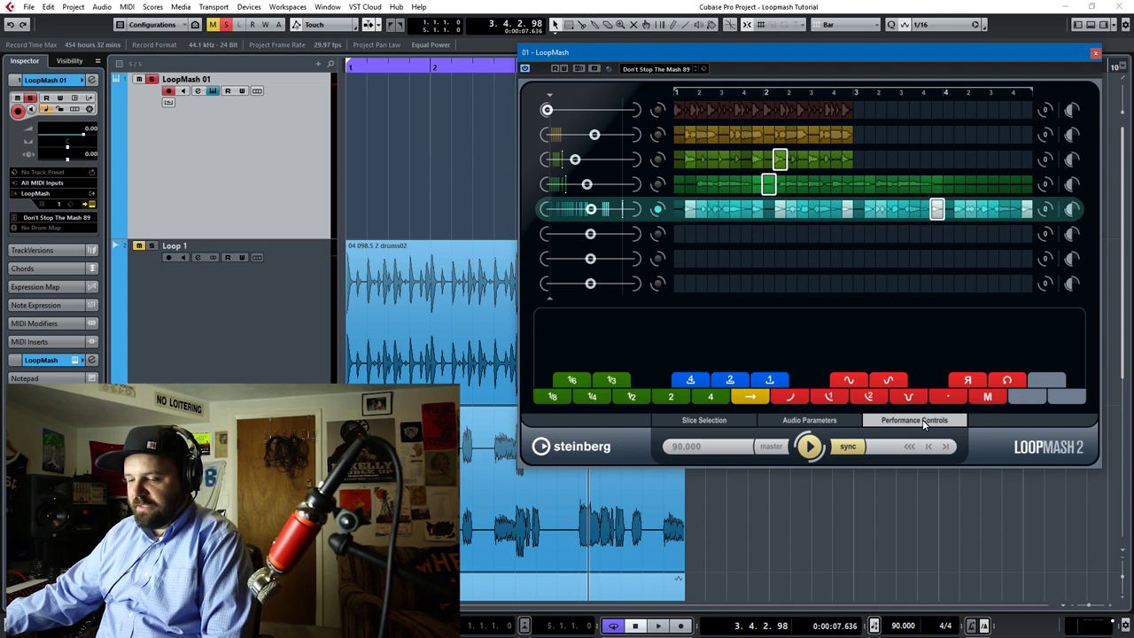
{"action": "key", "text": "space"}
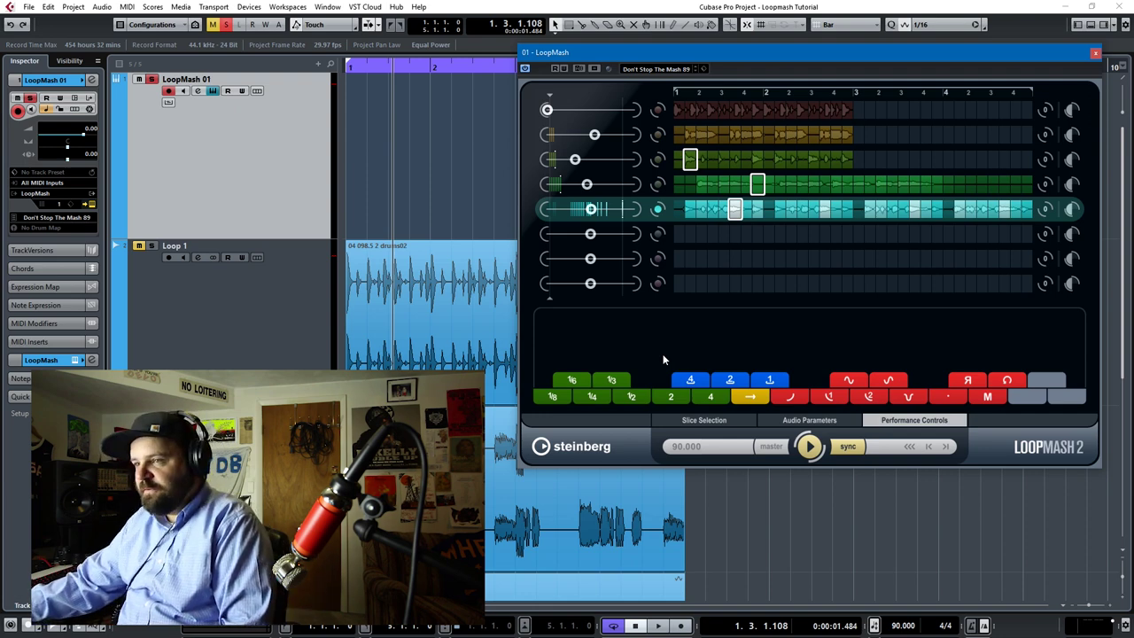
Switch LoopMash 2 back to its Slice Selection page
{"action": "left_click", "coordinate": [718, 421]}
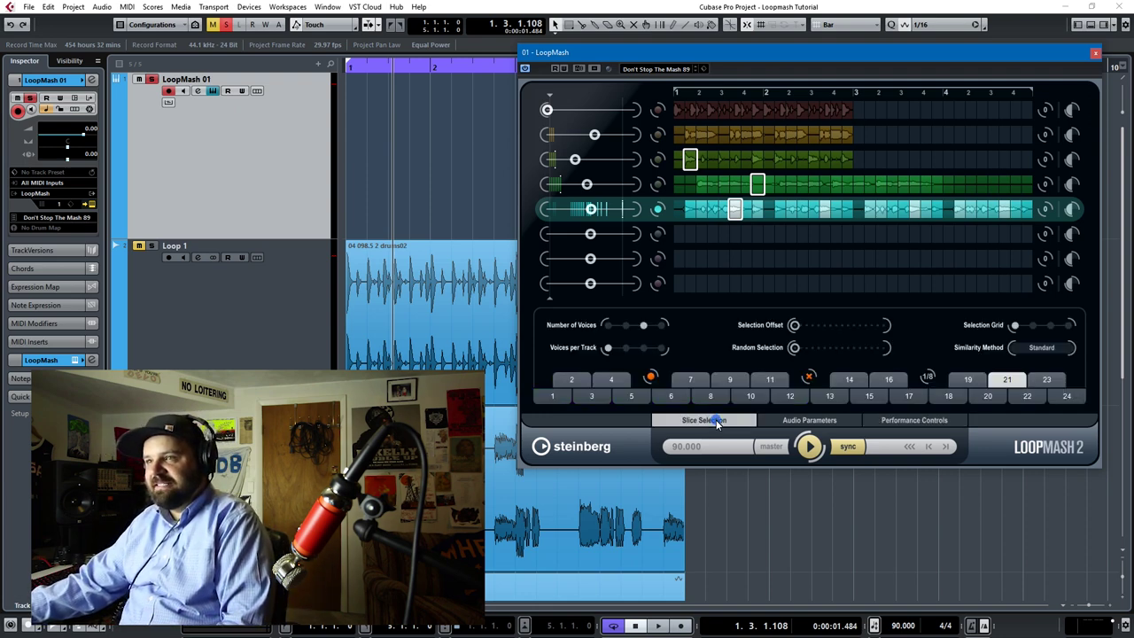
Turn off Sync, play LoopMash at 89 BPM, and pull the track 2–4 sliders fully left
{"action": "left_click", "coordinate": [807, 446]}
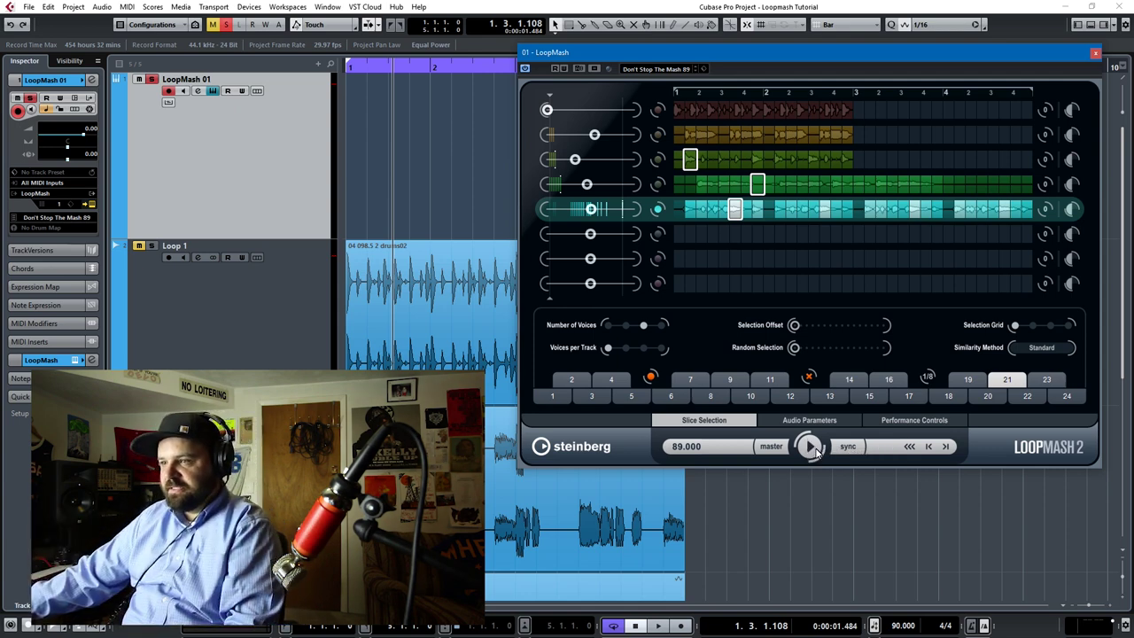
{"action": "left_click", "coordinate": [812, 447]}
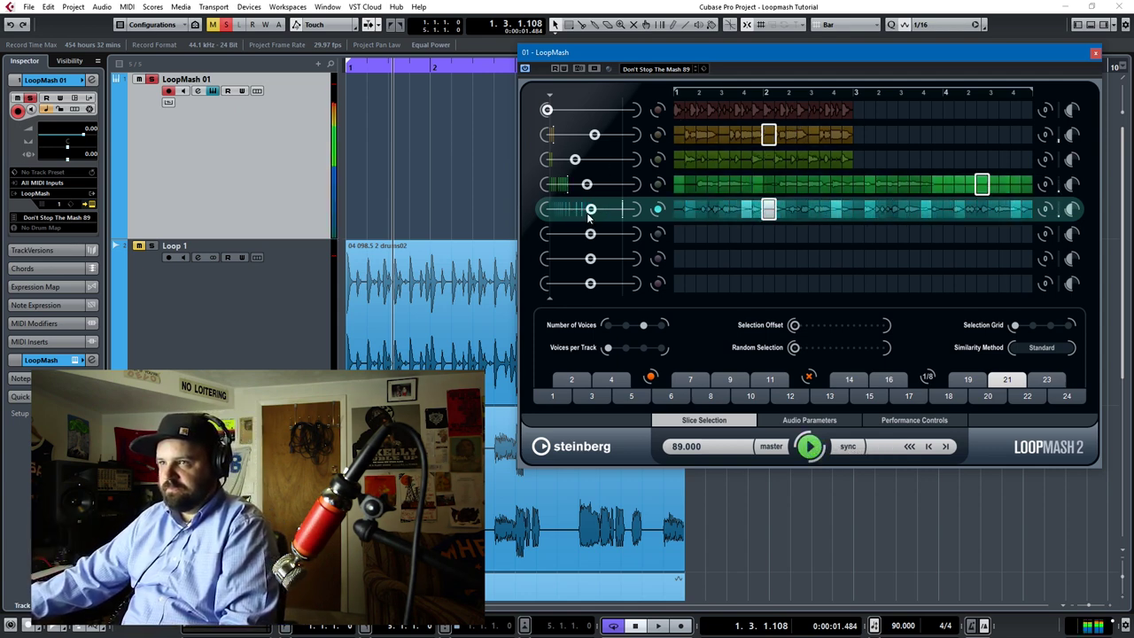
{"action": "left_click_drag", "start_coordinate": [584, 185], "coordinate": [529, 169]}
{"action": "left_click_drag", "start_coordinate": [594, 133], "coordinate": [489, 137]}
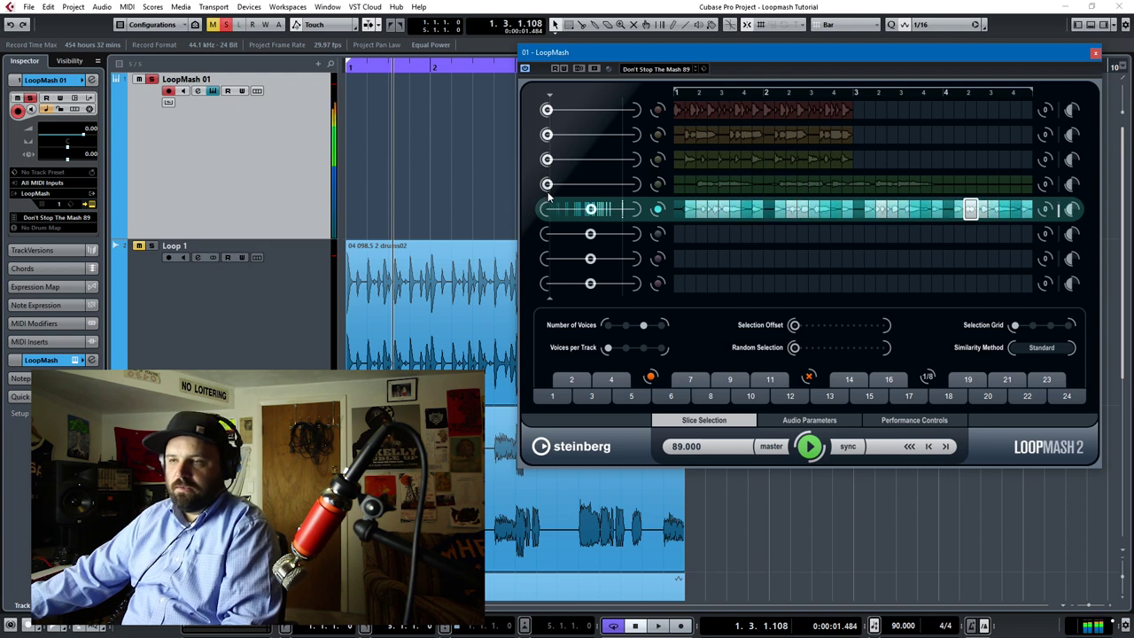
{"action": "left_click", "coordinate": [810, 449]}
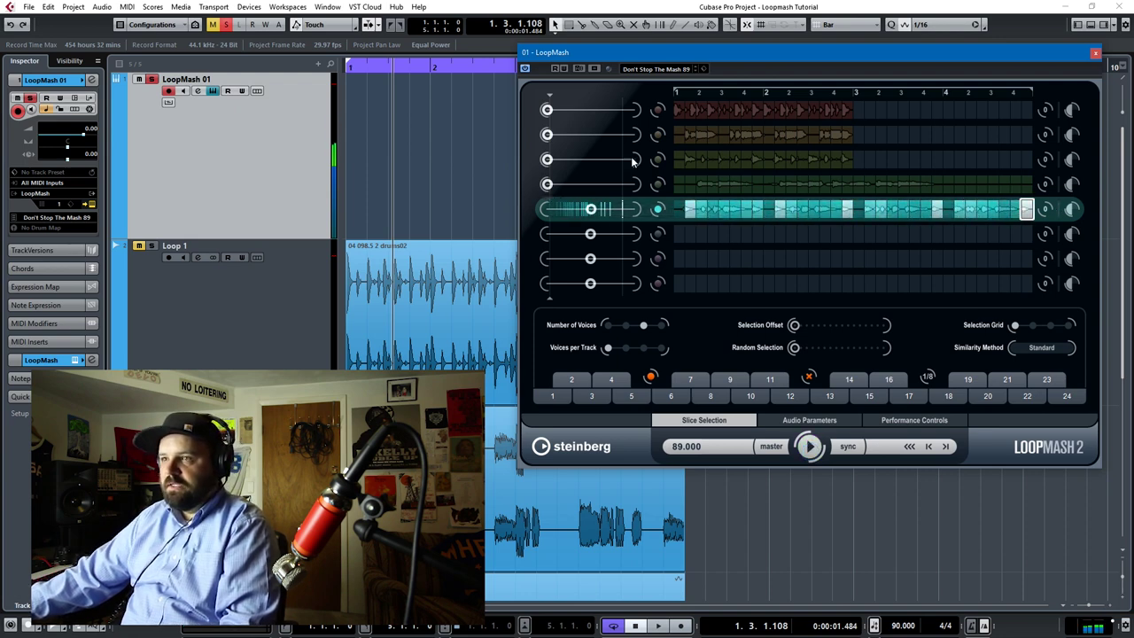
Make track 1 the master loop, raise its slider, and start LoopMash playback
{"action": "left_click", "coordinate": [657, 109]}
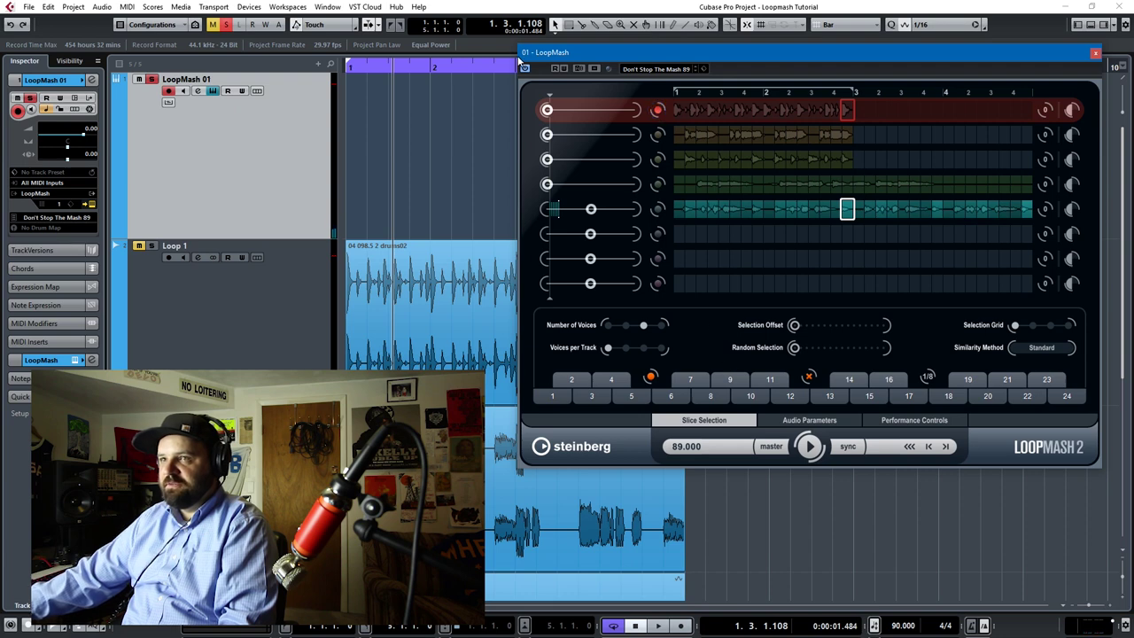
{"action": "left_click_drag", "start_coordinate": [551, 109], "coordinate": [572, 109]}
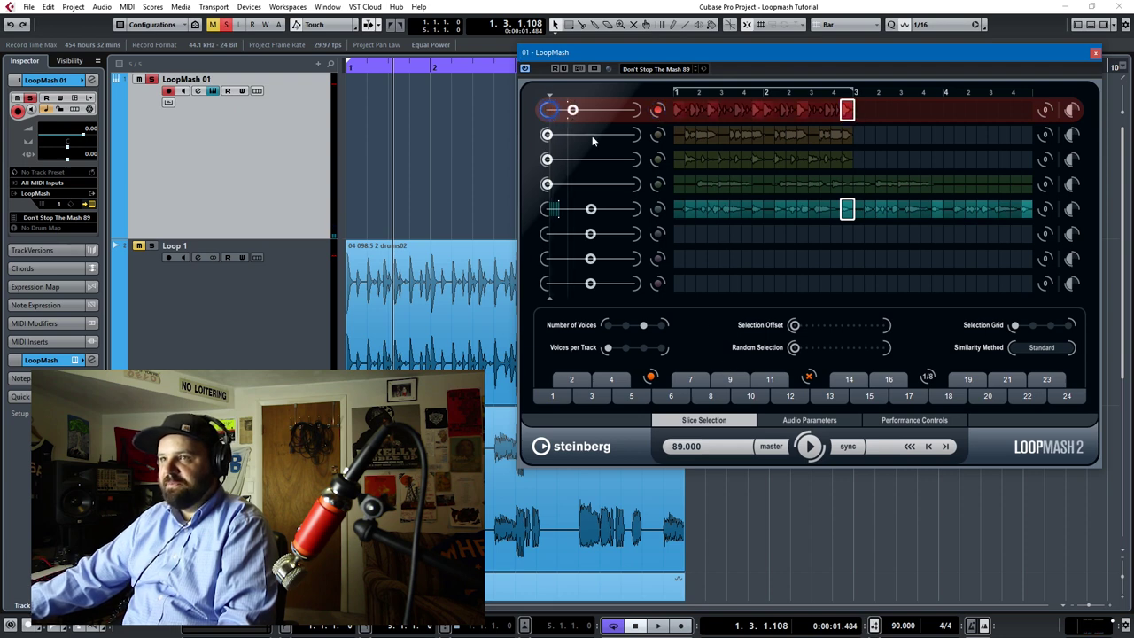
{"action": "left_click", "coordinate": [809, 446]}
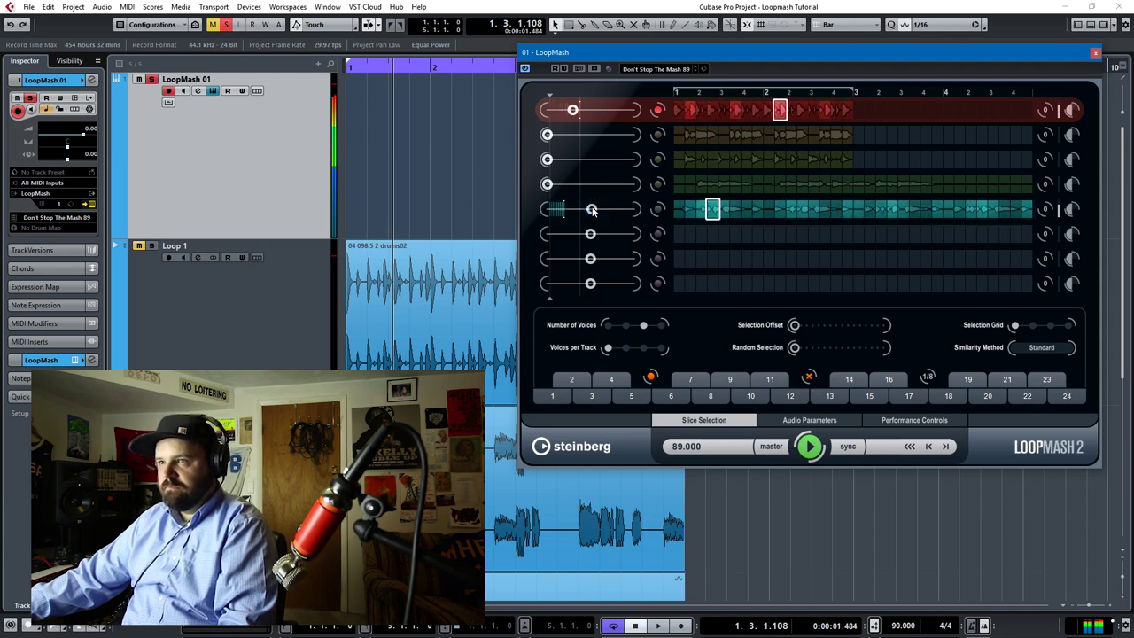
Lower track 5, push track 1 fully right, and raise tracks 4, 3 and 2 partway
{"action": "left_click_drag", "start_coordinate": [592, 209], "coordinate": [577, 210]}
{"action": "left_click_drag", "start_coordinate": [572, 109], "coordinate": [613, 109]}
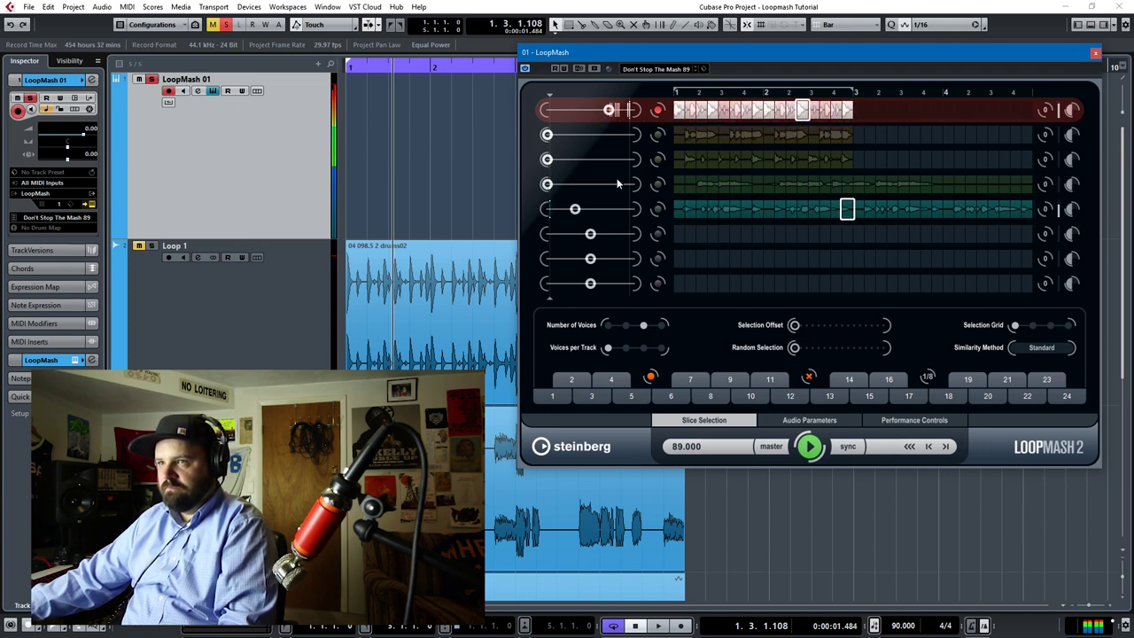
{"action": "left_click_drag", "start_coordinate": [548, 184], "coordinate": [567, 186]}
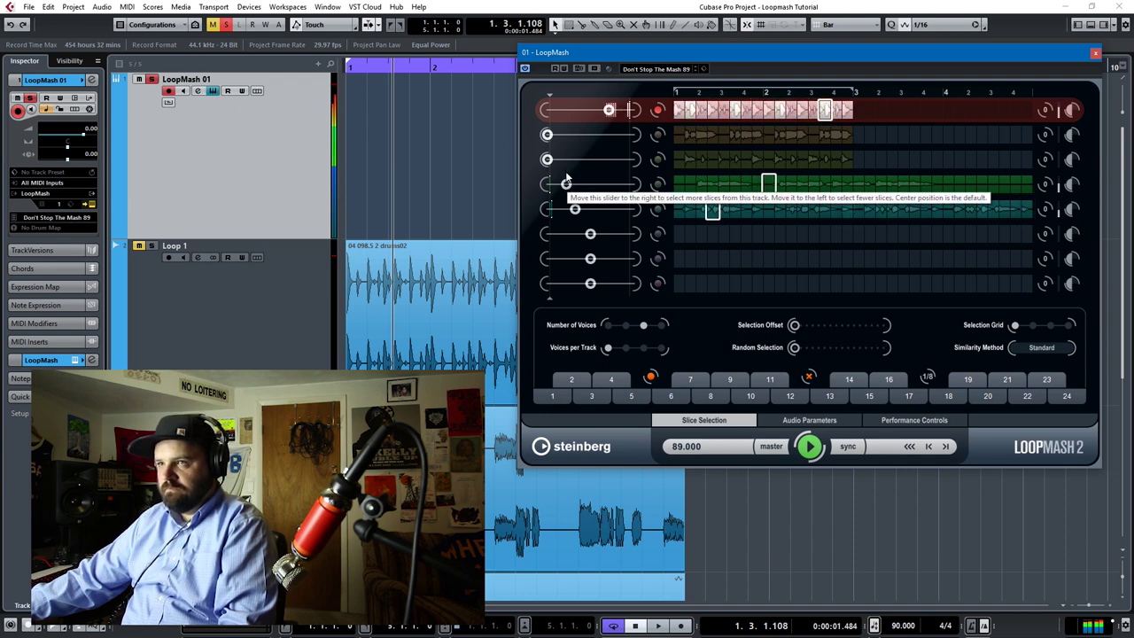
{"action": "left_click_drag", "start_coordinate": [548, 159], "coordinate": [582, 160]}
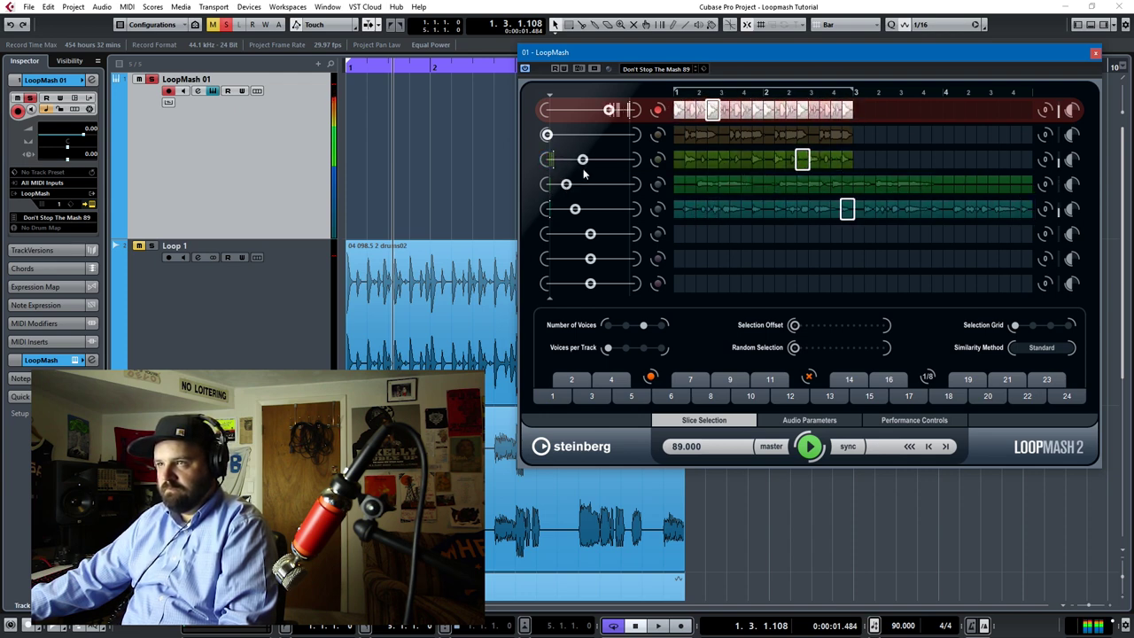
{"action": "left_click_drag", "start_coordinate": [546, 135], "coordinate": [595, 152]}
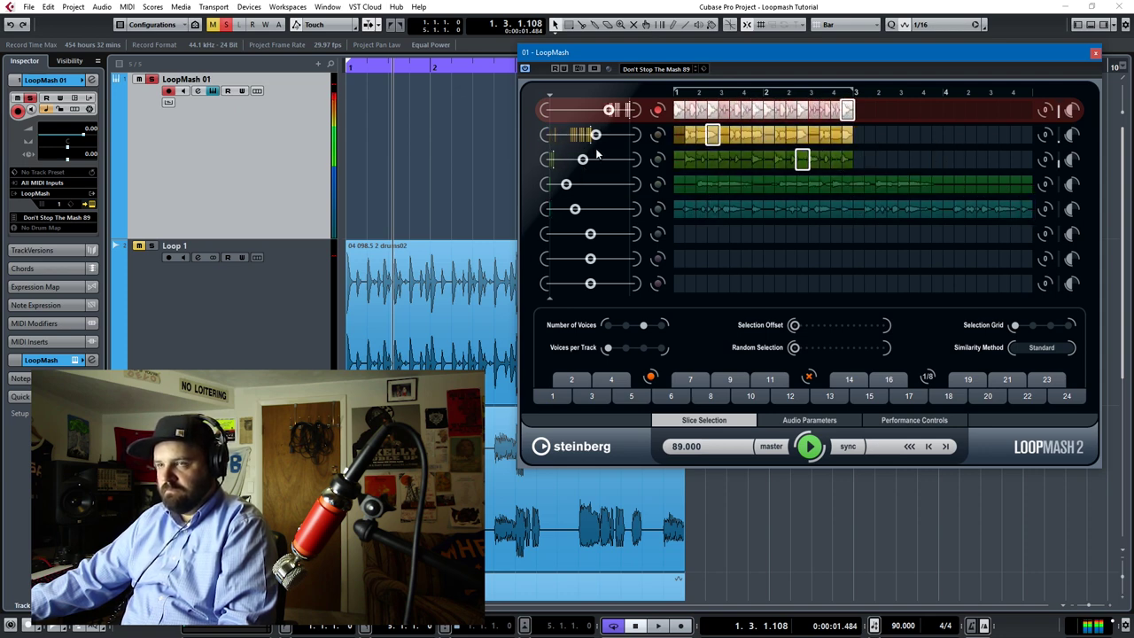
{"action": "mouse_move", "coordinate": [583, 160]}
{"action": "left_mouse_down"}
{"action": "mouse_move", "coordinate": [600, 186]}
{"action": "mouse_move", "coordinate": [590, 193]}
{"action": "mouse_move", "coordinate": [586, 159]}
{"action": "left_mouse_up"}
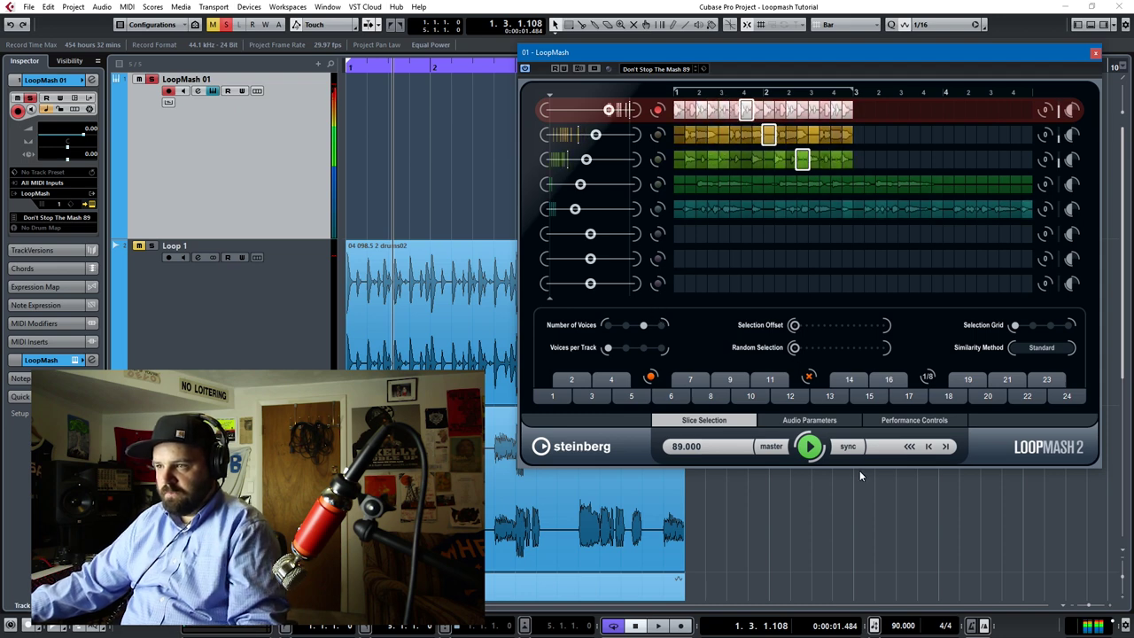
Restart playback, turn track 3's volume down to -18.4 dB, and show Audio Parameters
{"action": "left_click", "coordinate": [810, 447]}
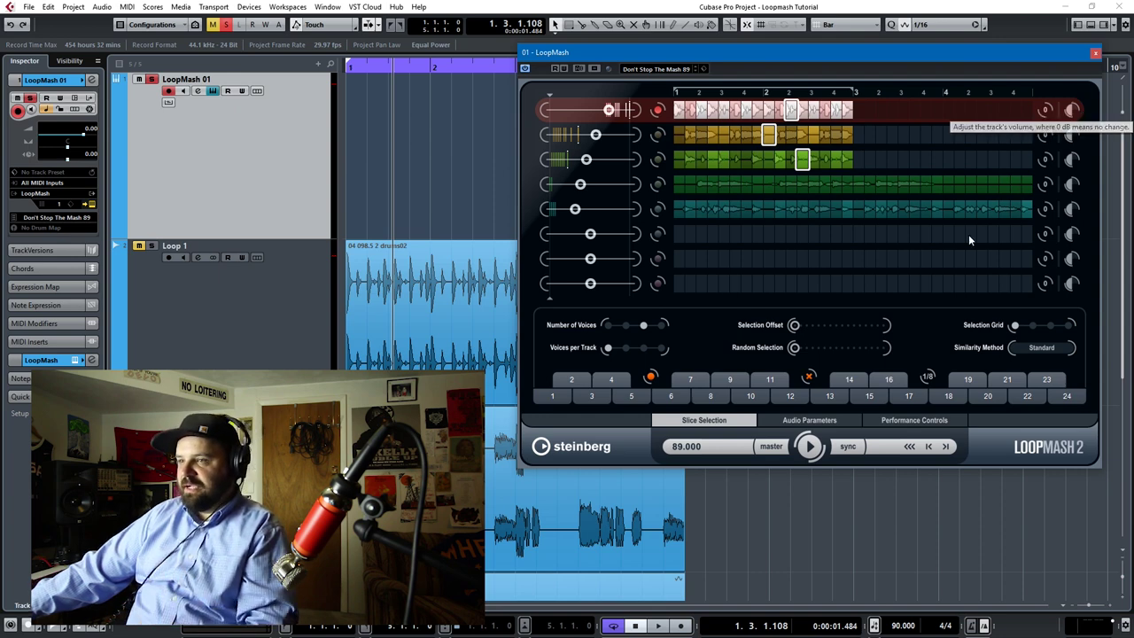
{"action": "left_click", "coordinate": [811, 447]}
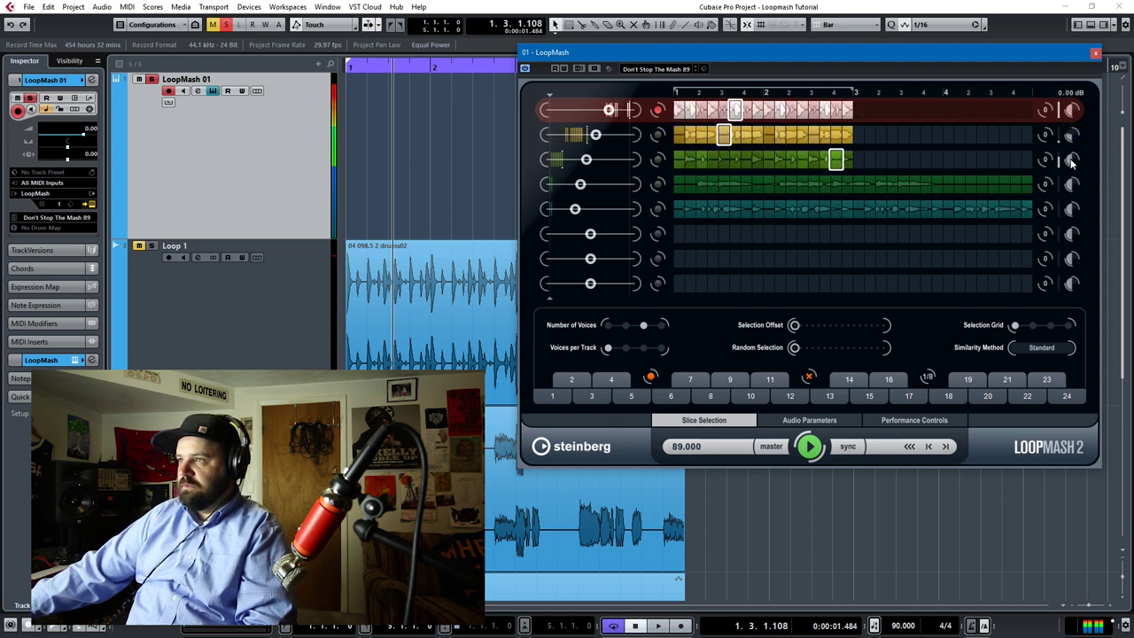
{"action": "left_click_drag", "start_coordinate": [1072, 160], "coordinate": [1077, 168]}
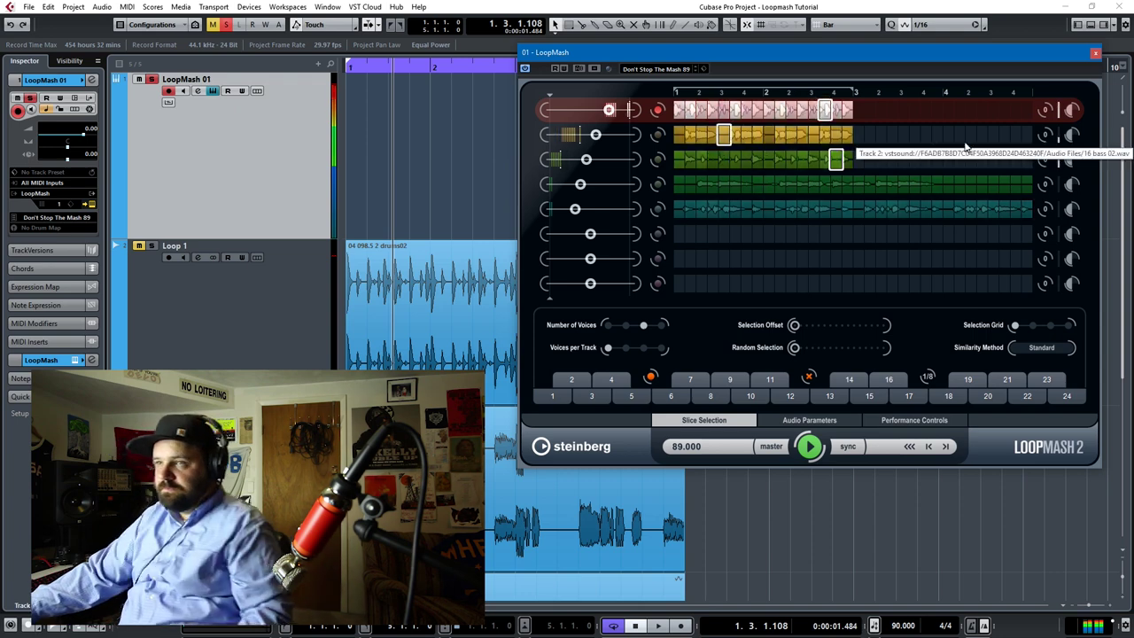
{"action": "left_click", "coordinate": [809, 420]}
Restart playback, add slice staccato, lower Slice Quantize, and adjust Slice Timestretch
{"action": "left_click", "coordinate": [812, 447]}
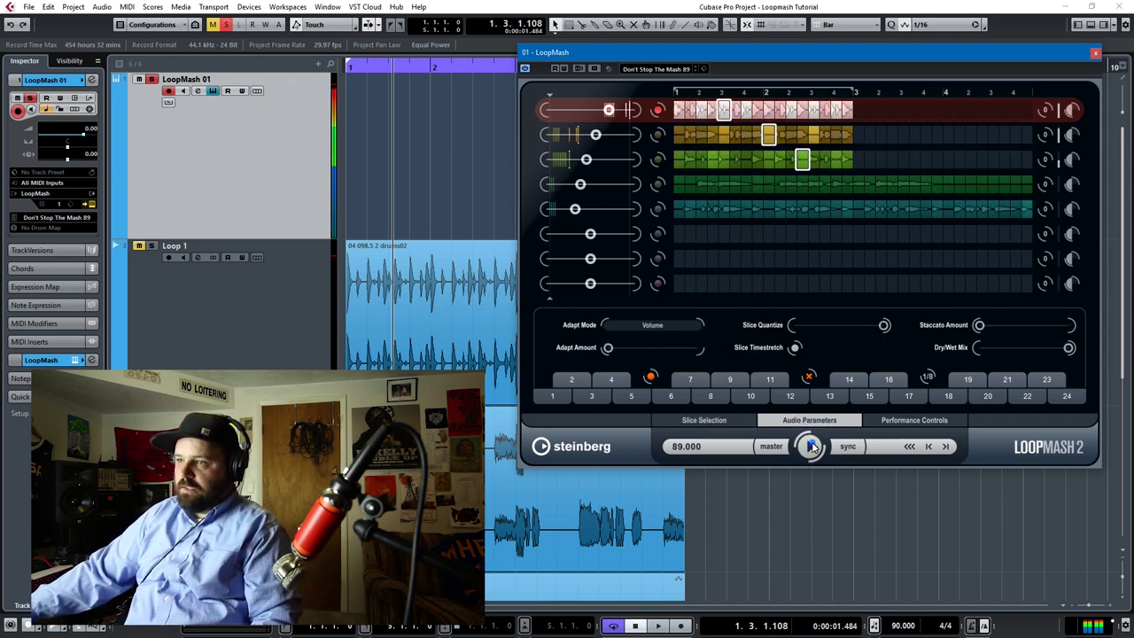
{"action": "left_click", "coordinate": [808, 377]}
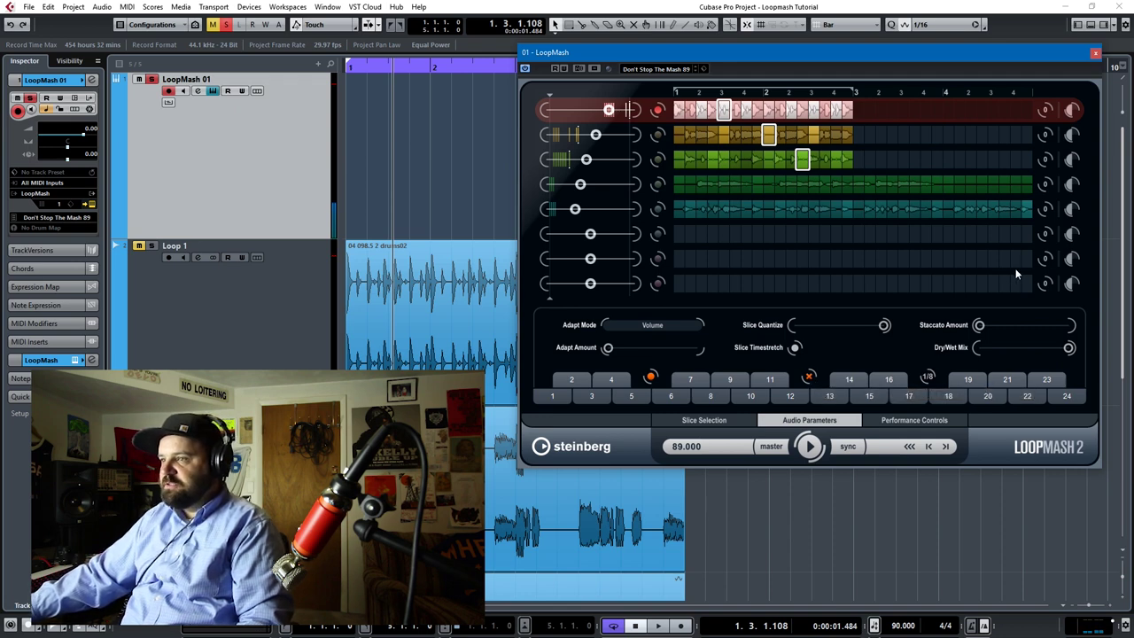
{"action": "left_click", "coordinate": [812, 446]}
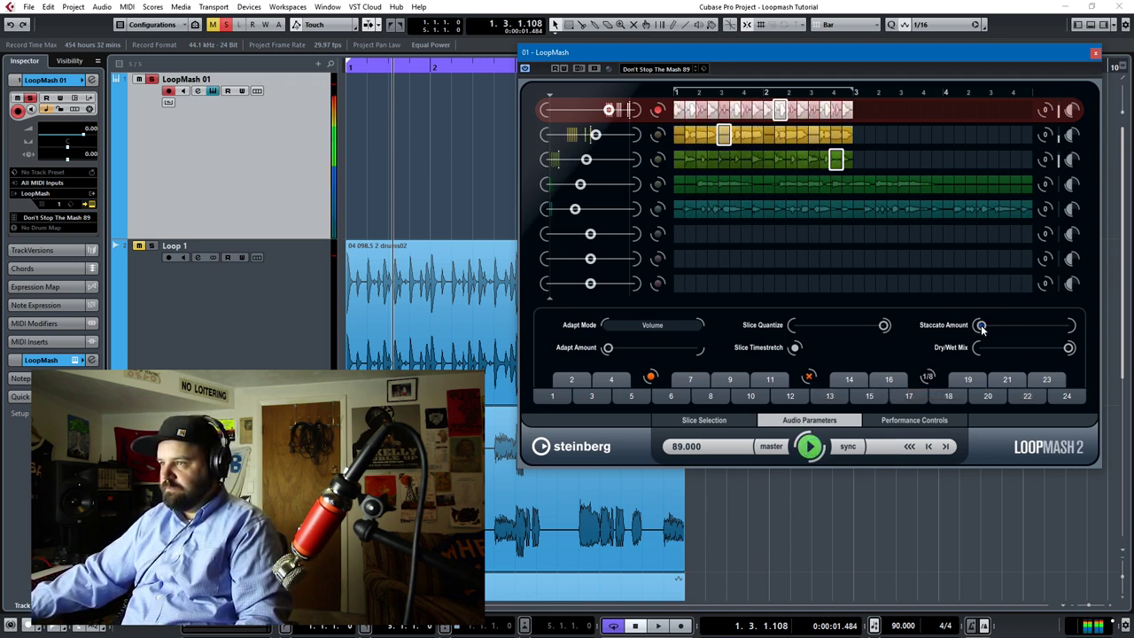
{"action": "left_click_drag", "start_coordinate": [981, 326], "coordinate": [1034, 329]}
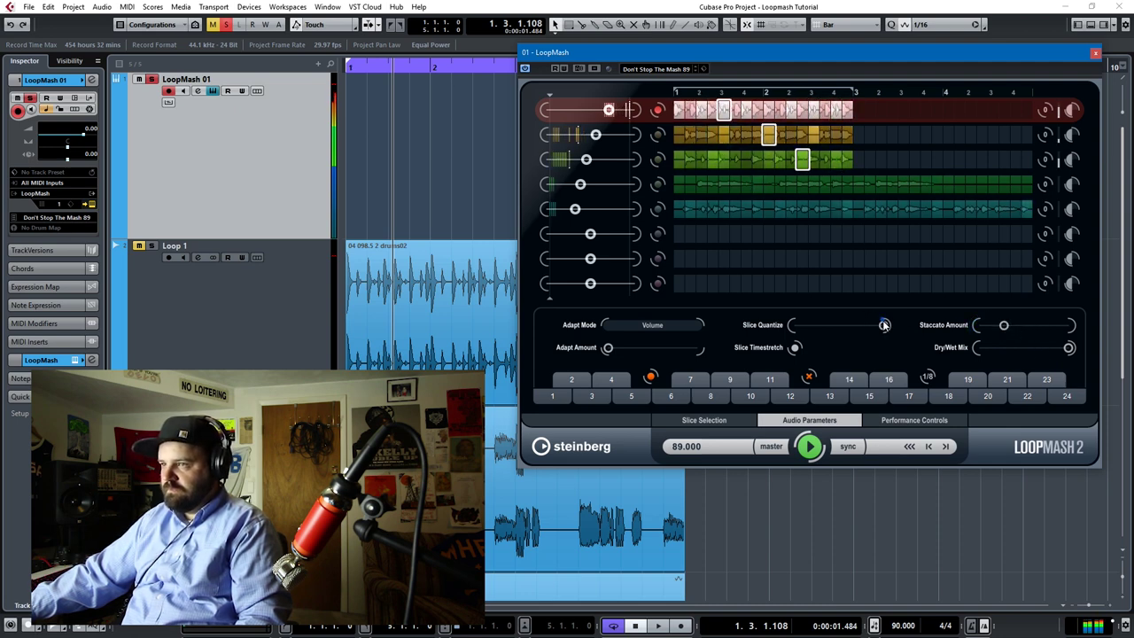
{"action": "left_click_drag", "start_coordinate": [884, 325], "coordinate": [814, 335]}
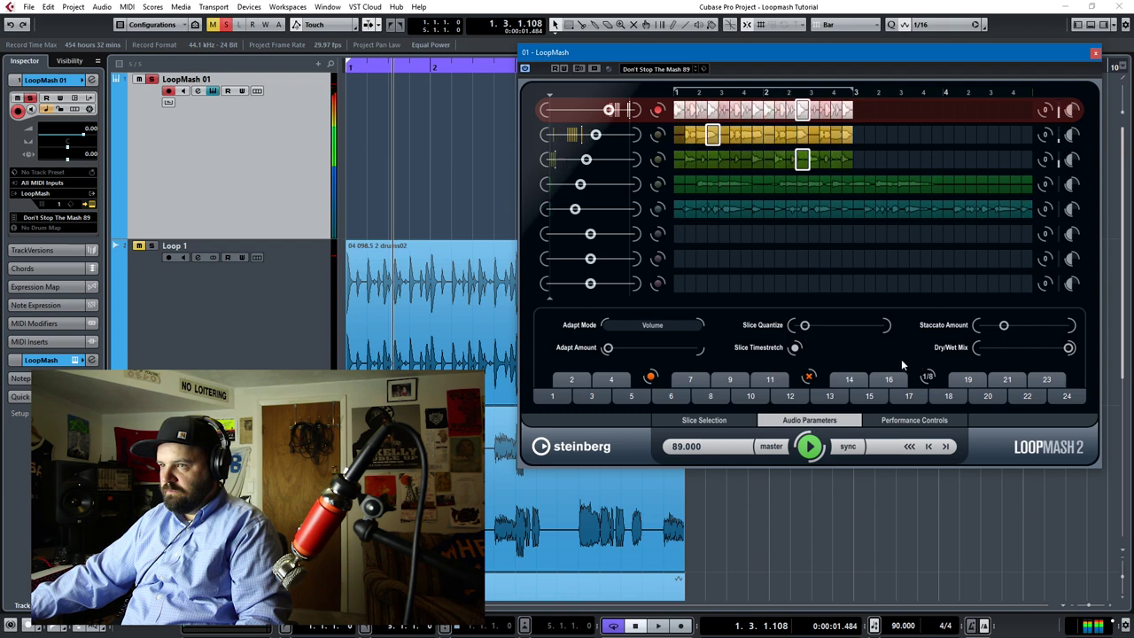
{"action": "left_click", "coordinate": [797, 346]}
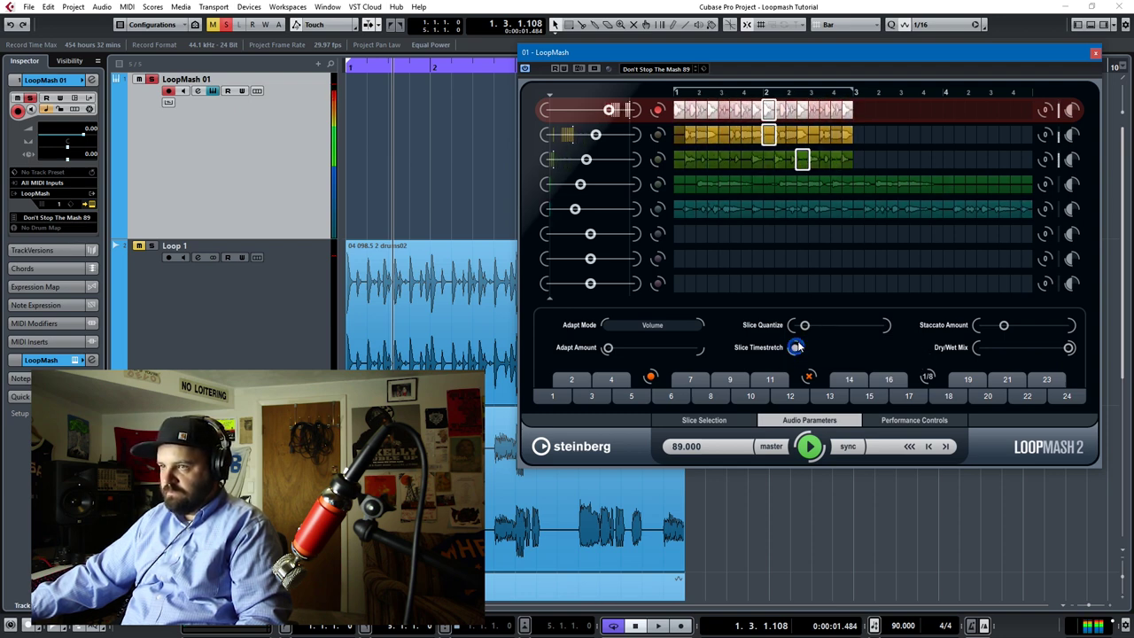
Stop playback, raise Slice Quantize, and leave Adapt Mode on Volume
{"action": "left_click", "coordinate": [806, 447]}
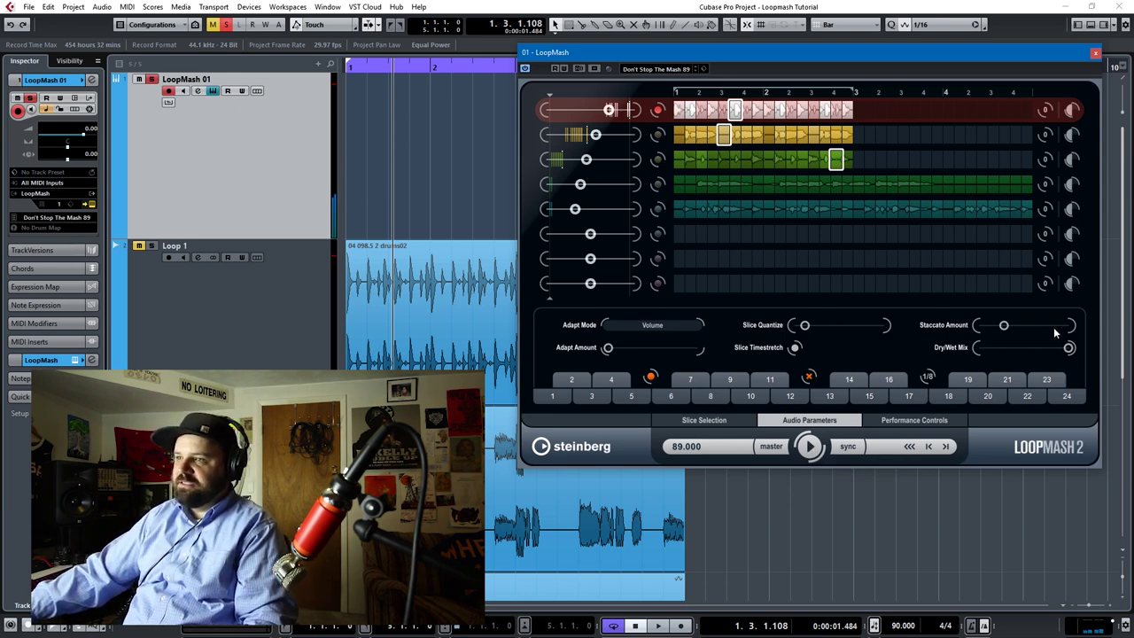
{"action": "left_click", "coordinate": [802, 325]}
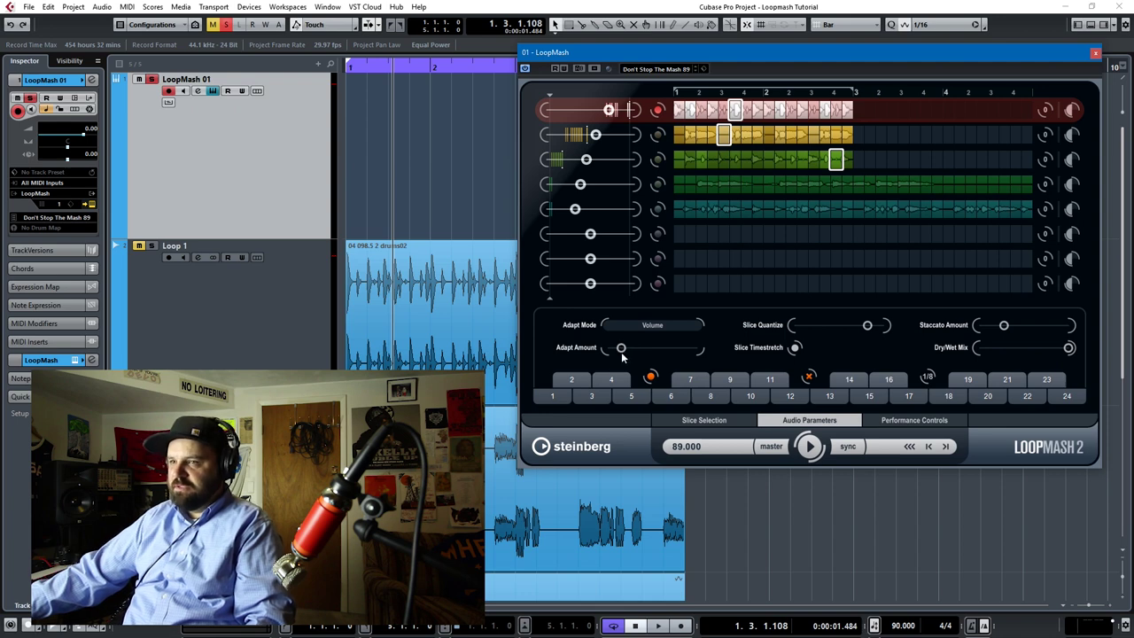
{"action": "left_click", "coordinate": [635, 326]}
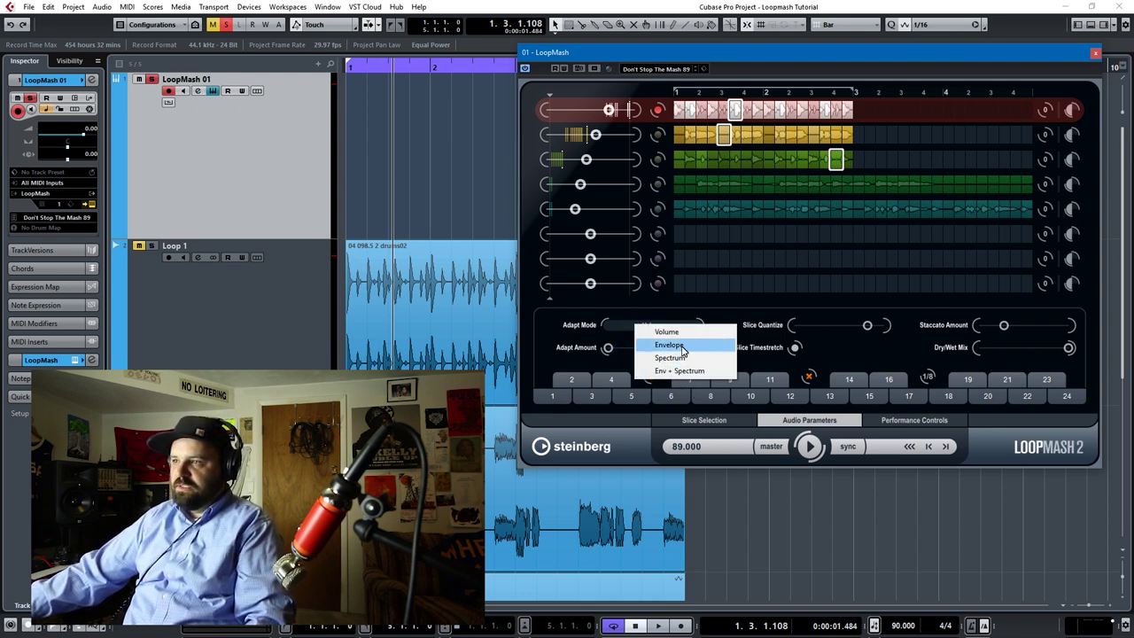
{"action": "left_click", "coordinate": [874, 359]}
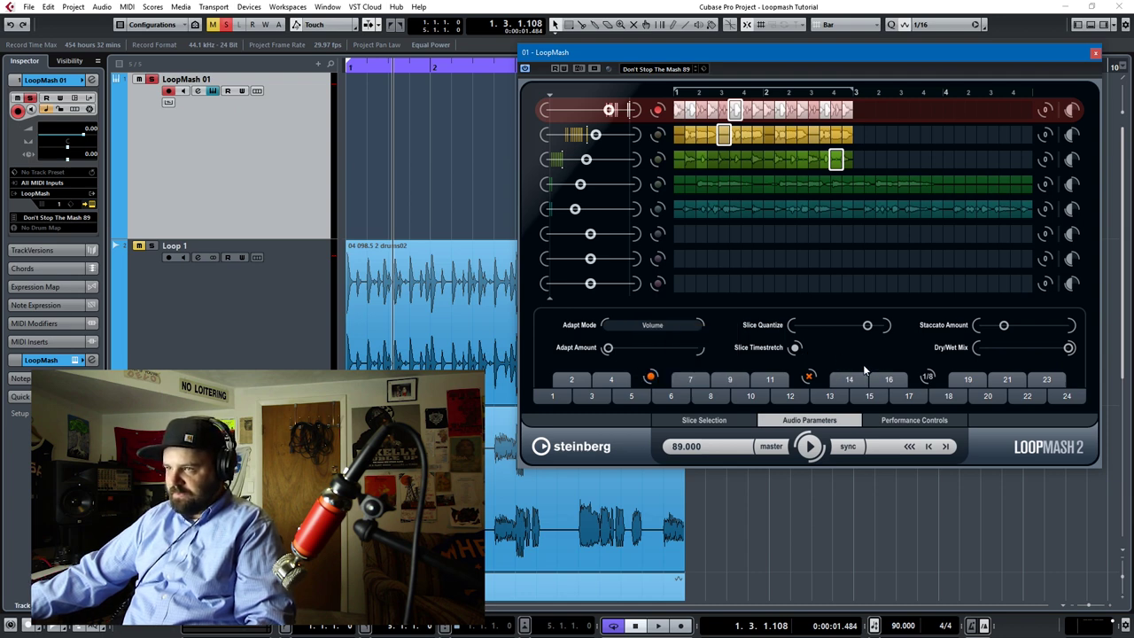
On Slice Selection, switch to scene 1, play synced to the project tempo of 90, then stop
{"action": "left_click", "coordinate": [671, 422]}
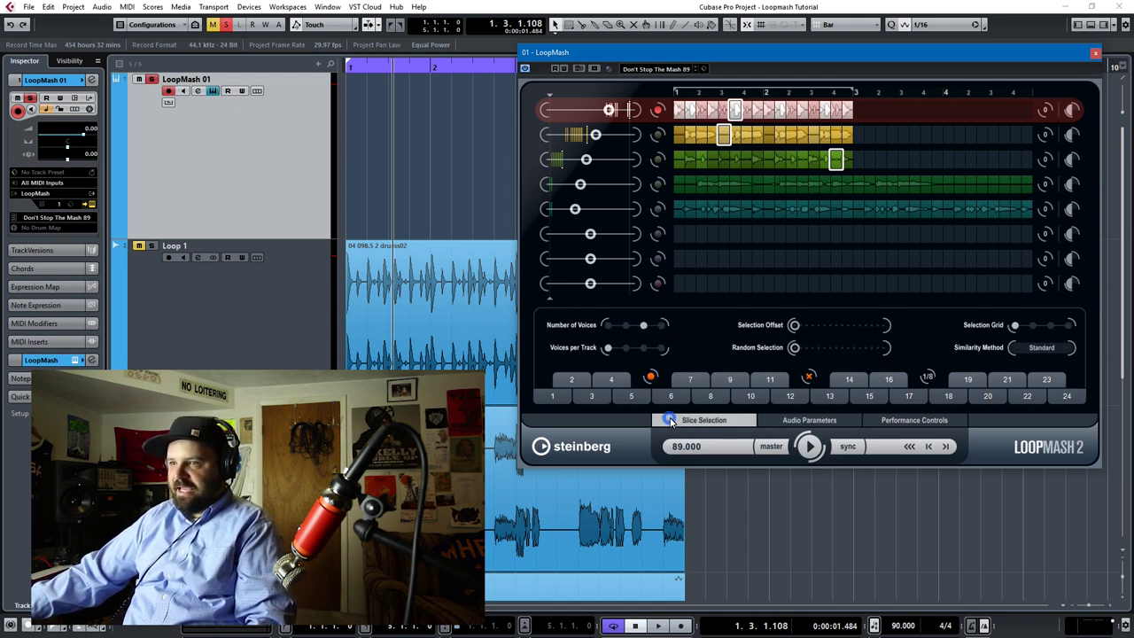
{"action": "left_click", "coordinate": [548, 396]}
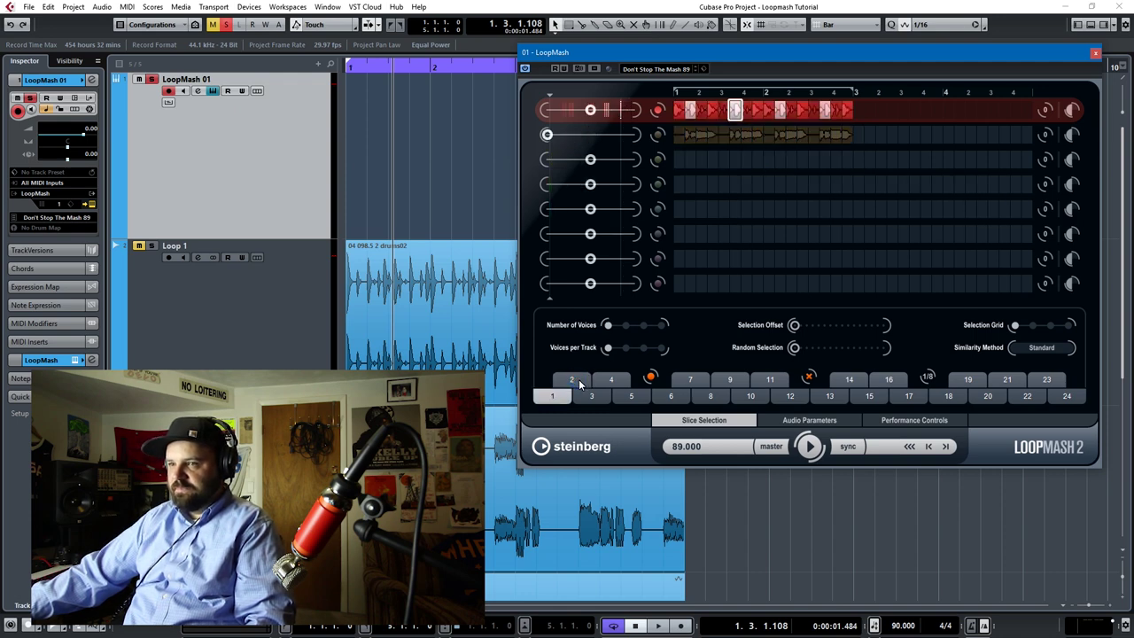
{"action": "key", "text": "space"}
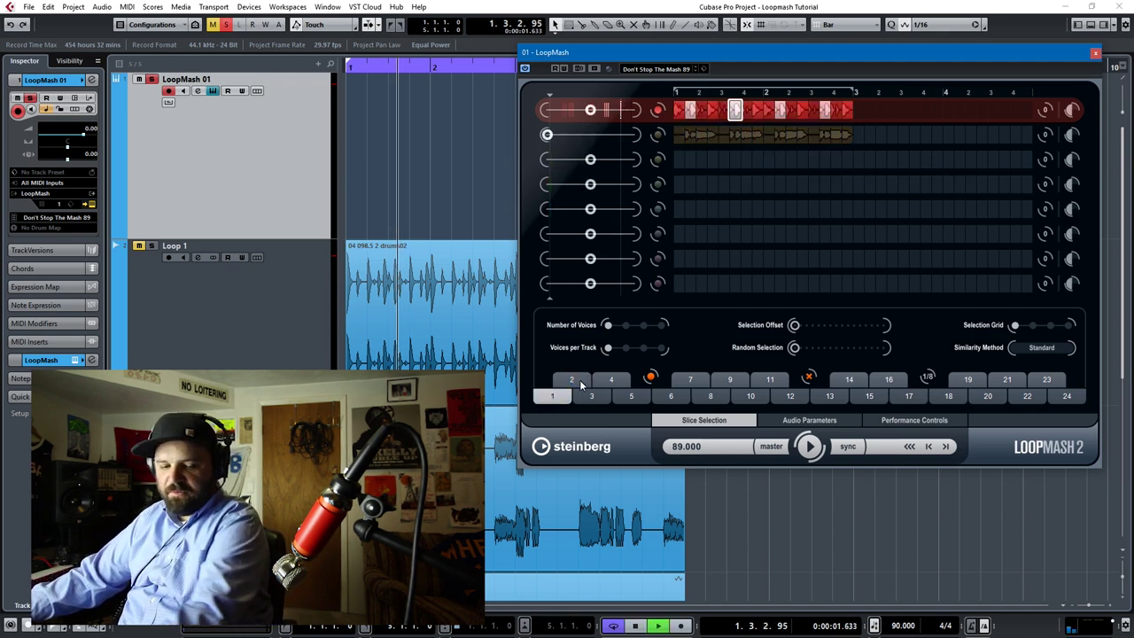
{"action": "left_click", "coordinate": [809, 445]}
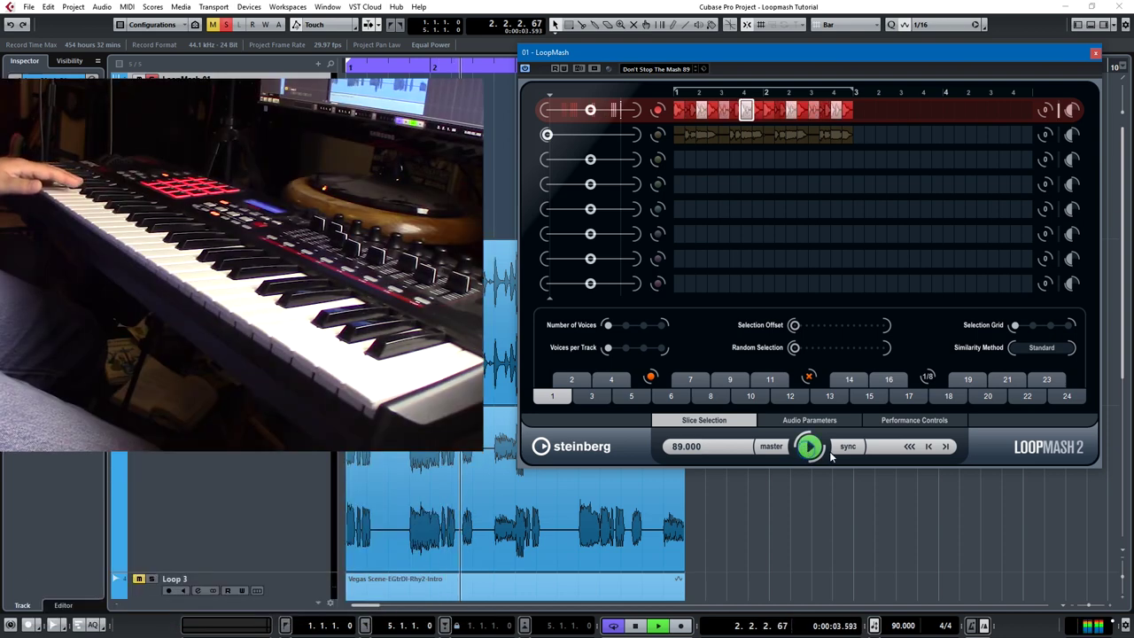
{"action": "left_click", "coordinate": [841, 447]}
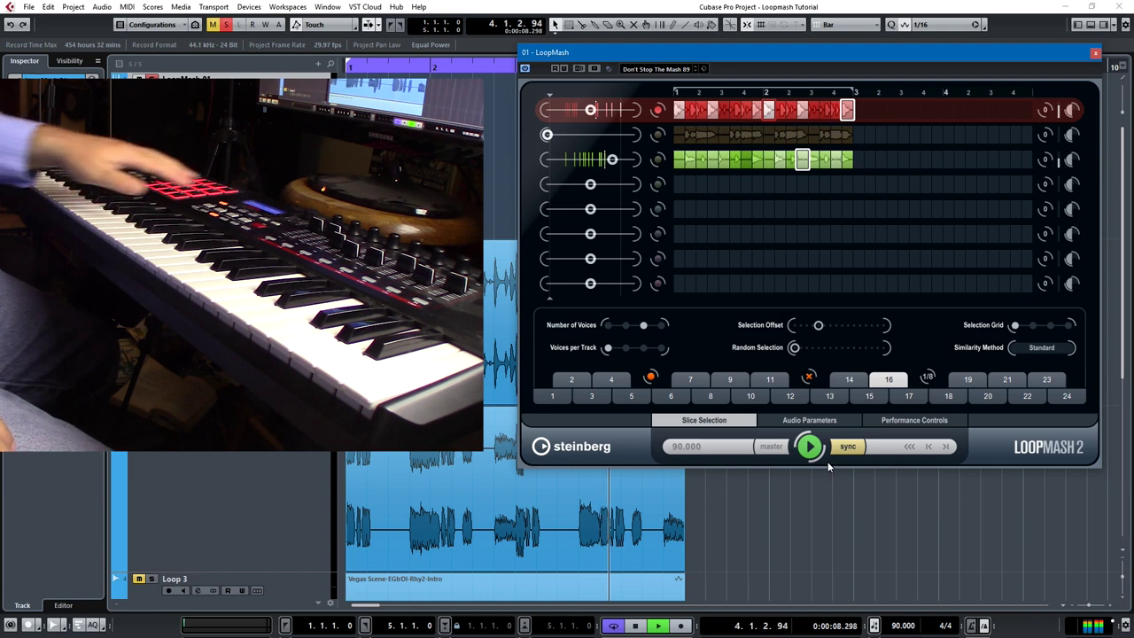
{"action": "key", "text": "space"}
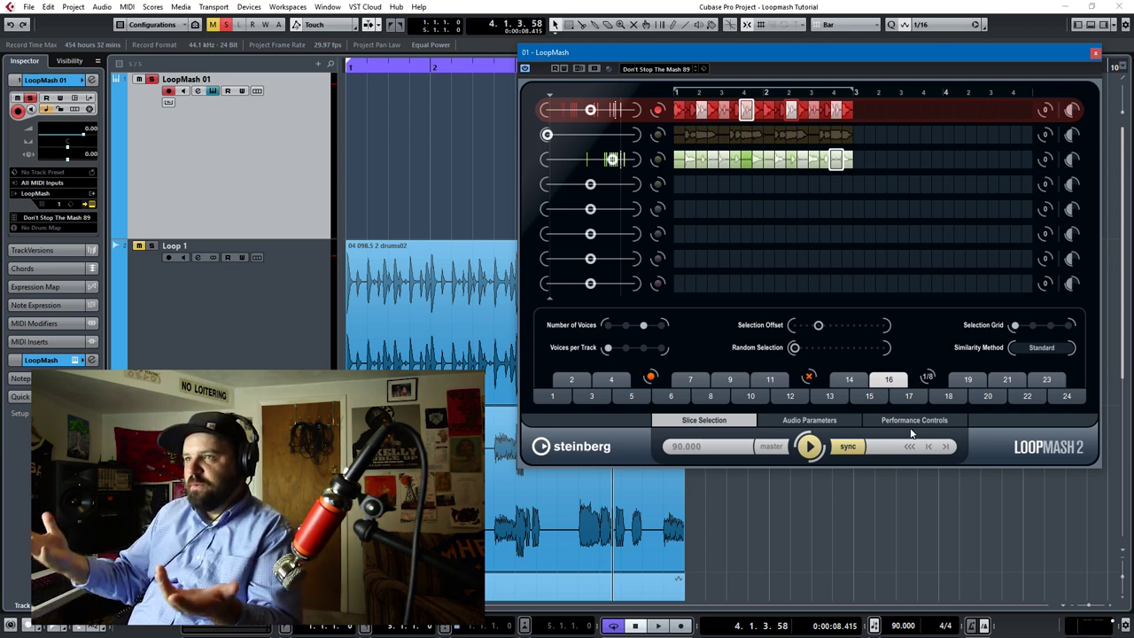
{"action": "left_click", "coordinate": [634, 70]}
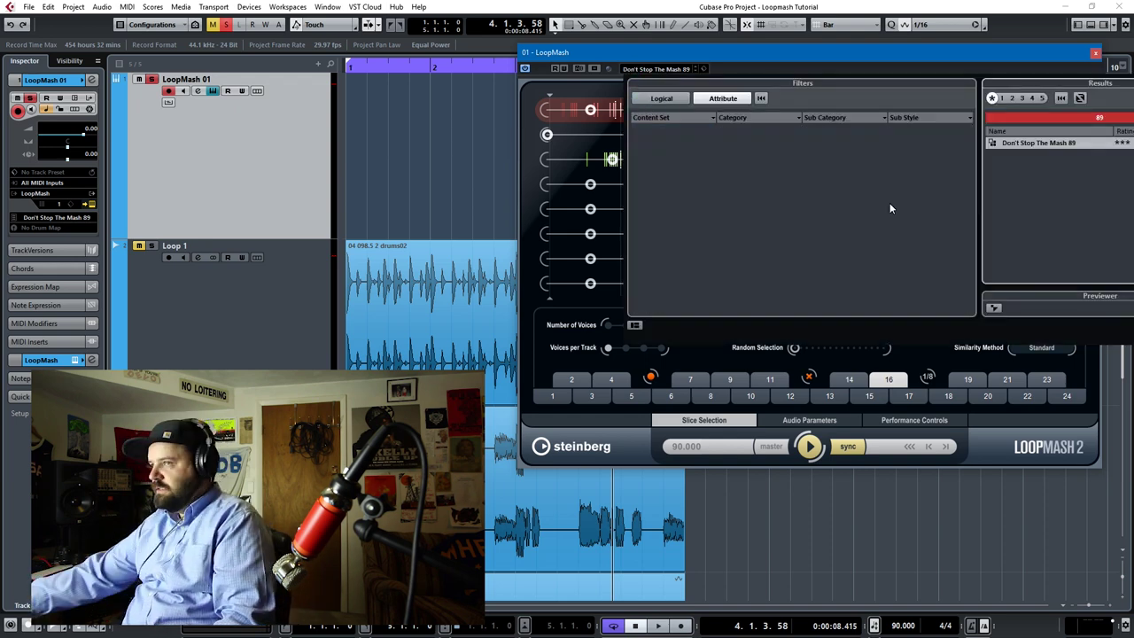
Search presets for '!' and load the !Empty preset, clearing all eight lanes
{"action": "left_click", "coordinate": [1091, 119]}
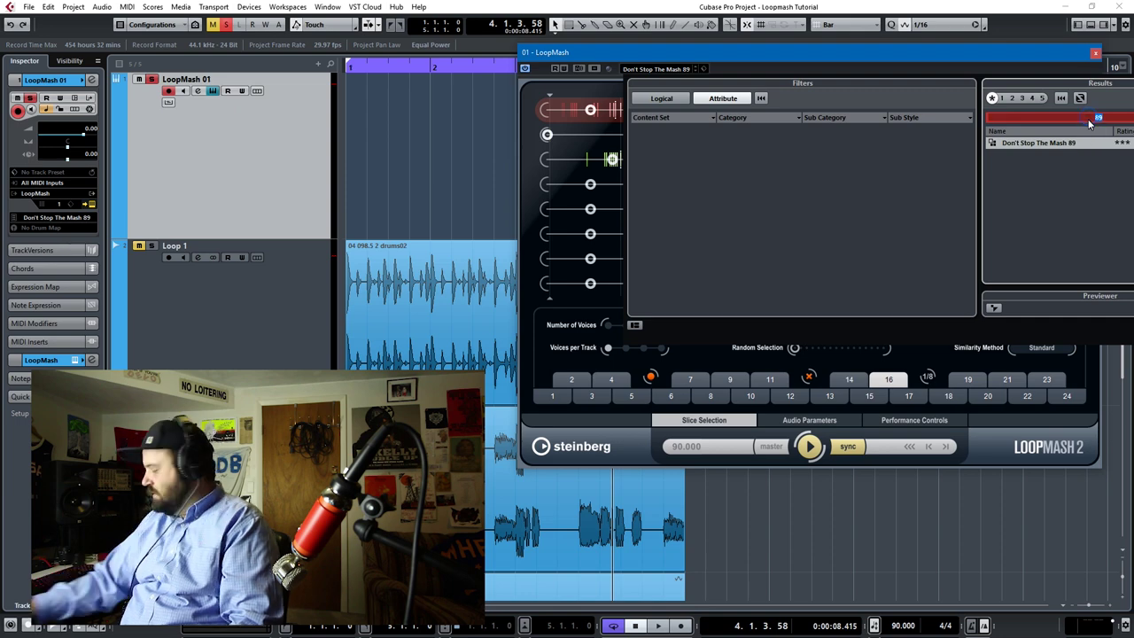
{"action": "type", "text": "!"}
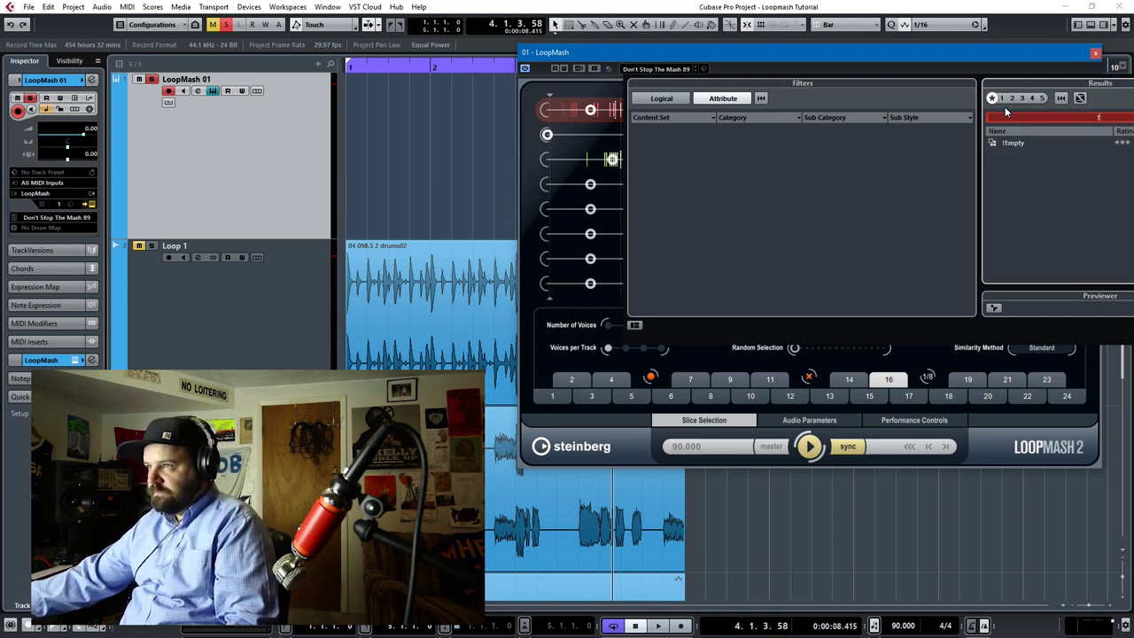
{"action": "double_click", "coordinate": [1026, 143]}
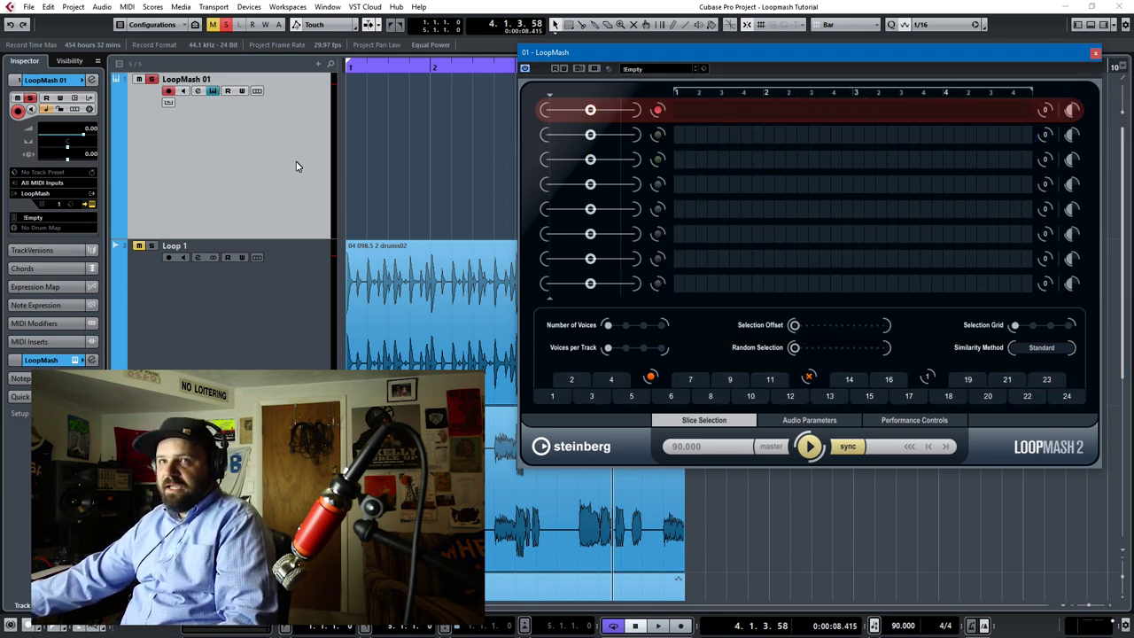
Unsolo LoopMash 01, audition the Loop 1 track, and load drums02 into LoopMash lane 1
{"action": "left_click", "coordinate": [150, 79]}
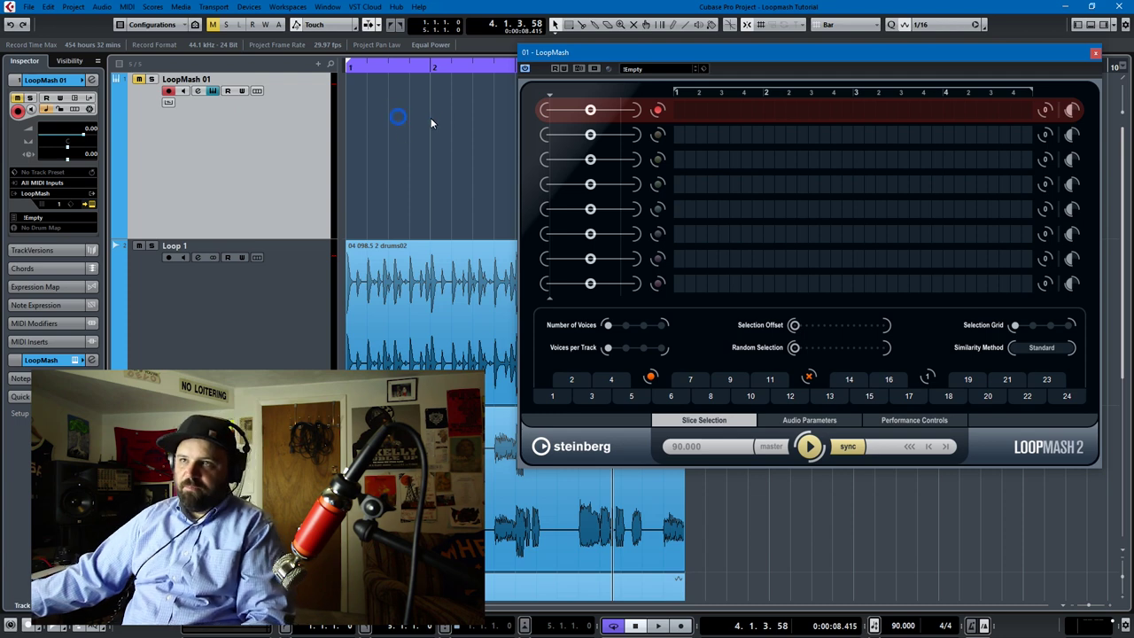
{"action": "left_click", "coordinate": [264, 313]}
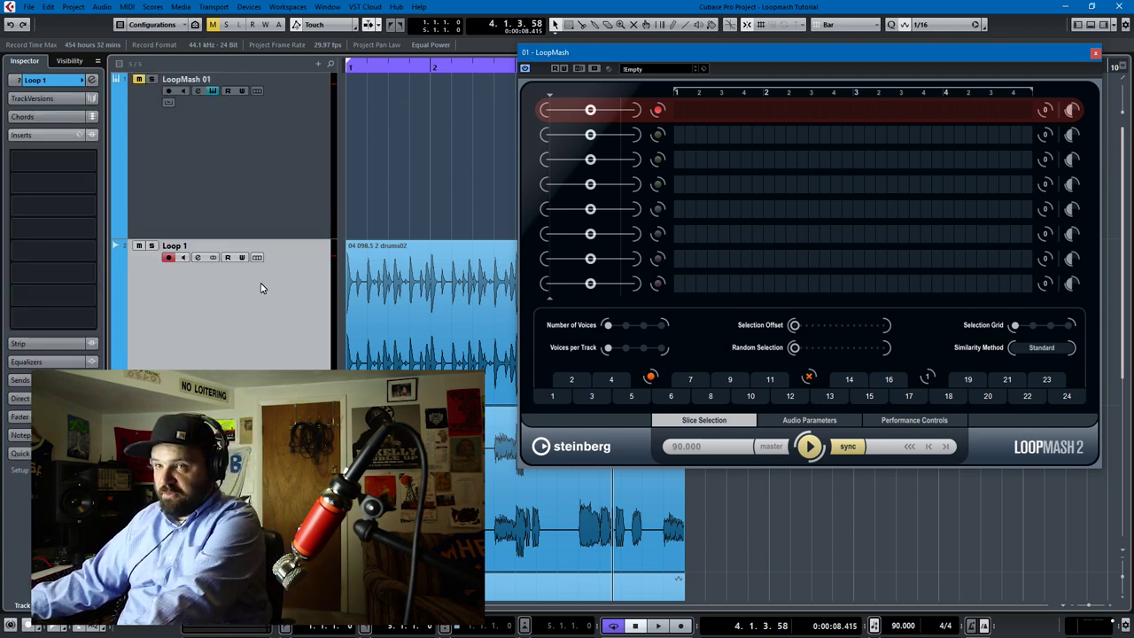
{"action": "key", "text": "space"}
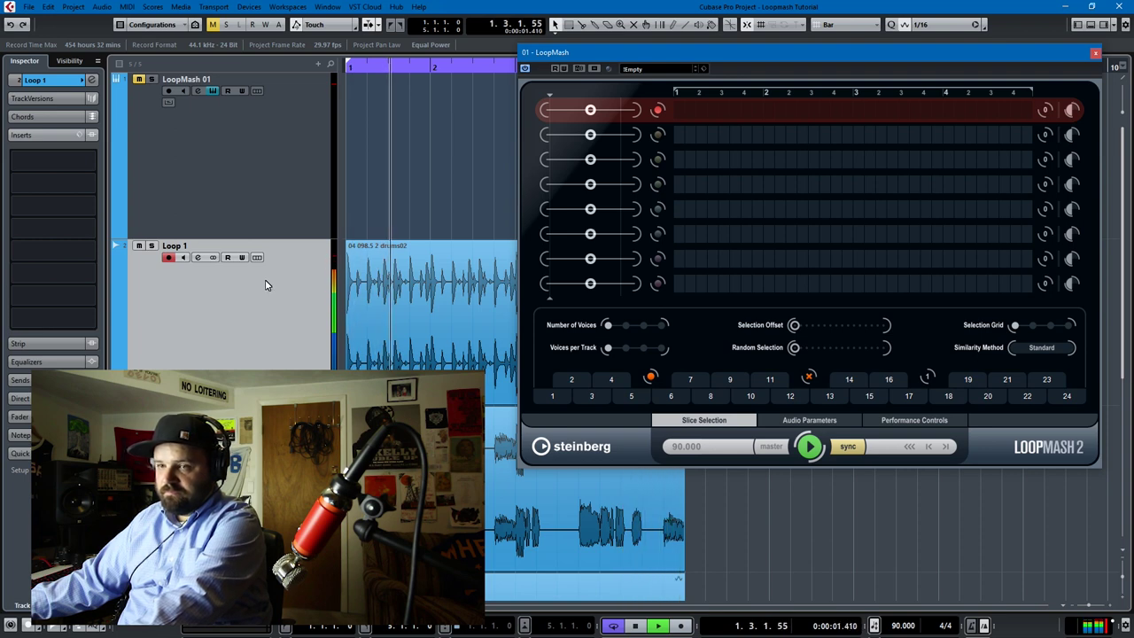
{"action": "scroll", "coordinate": [325, 290], "scroll_direction": "down", "scroll_amount": 2}
{"action": "scroll", "coordinate": [325, 290], "scroll_direction": "up", "scroll_amount": 2}
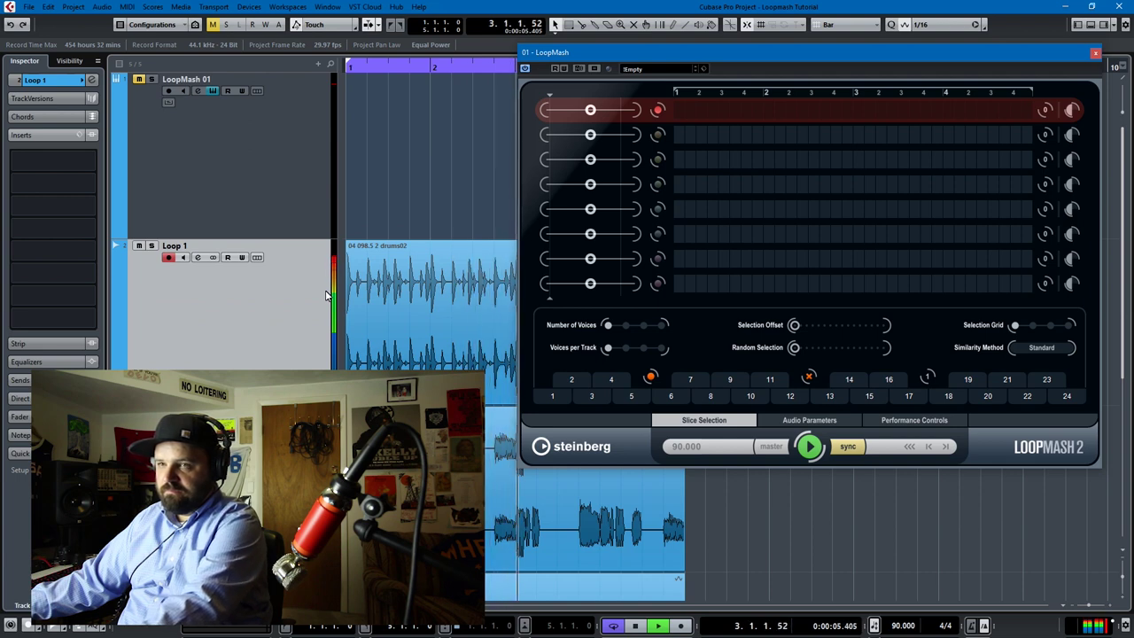
{"action": "key", "text": "space"}
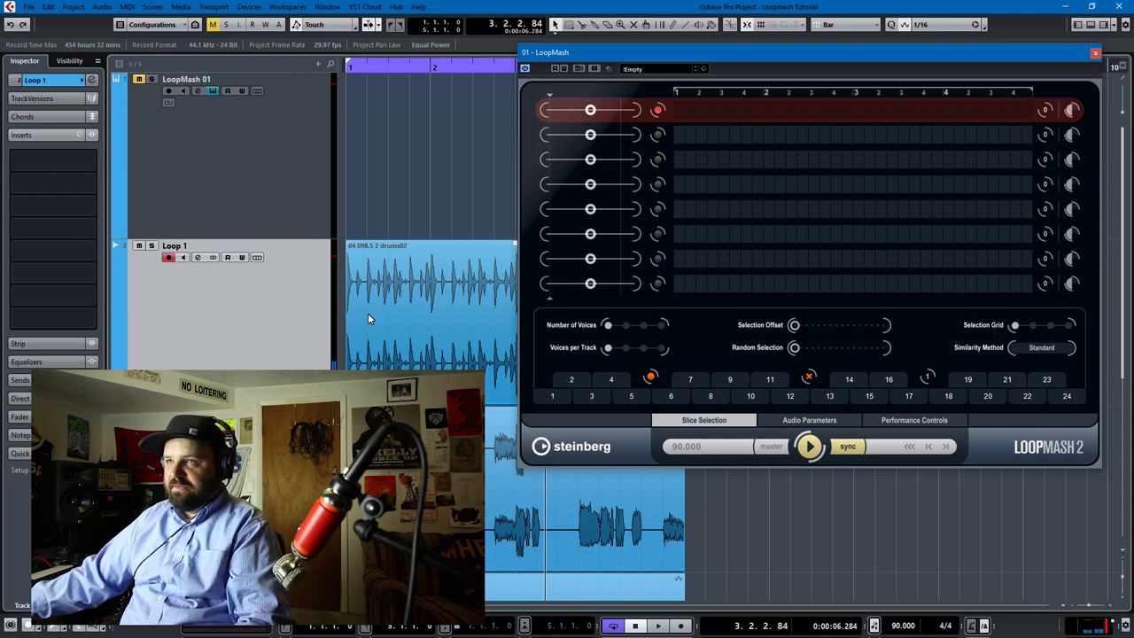
{"action": "left_click", "coordinate": [407, 339]}
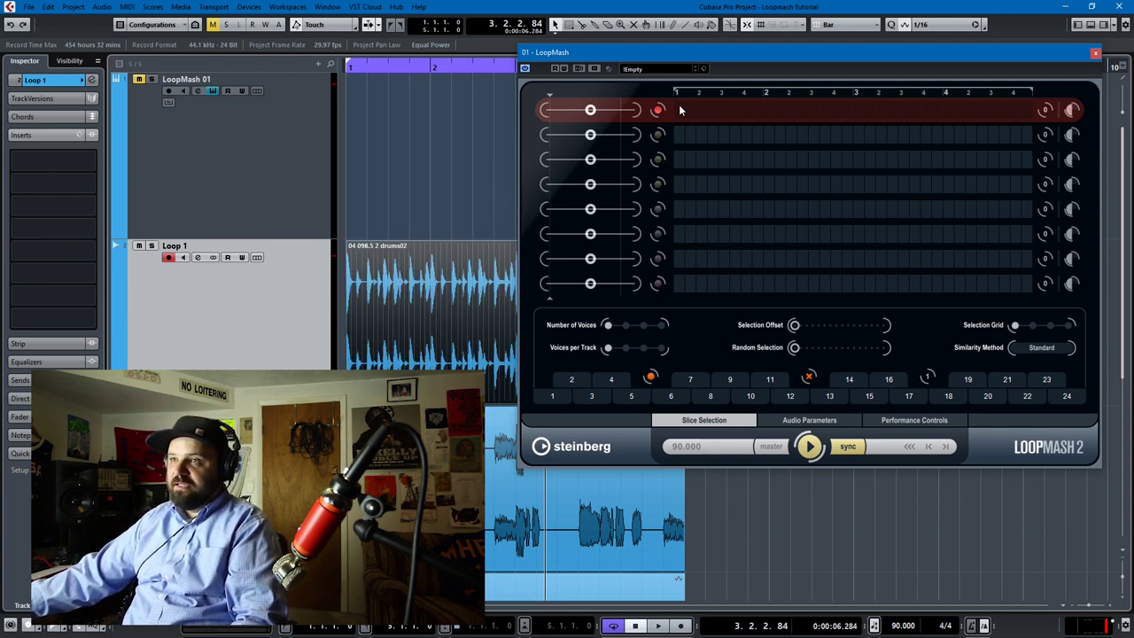
{"action": "left_click_drag", "start_coordinate": [680, 110], "coordinate": [681, 110]}
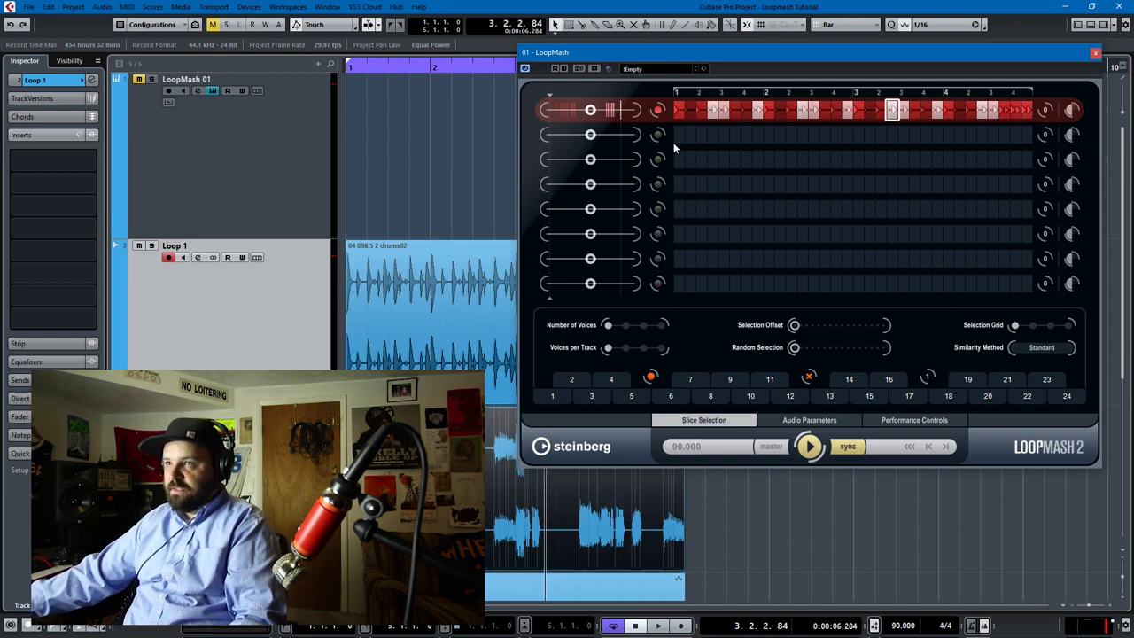
Load the other three project loops into LoopMash lanes 2, 3 and 4
{"action": "left_click_drag", "start_coordinate": [681, 137], "coordinate": [681, 138]}
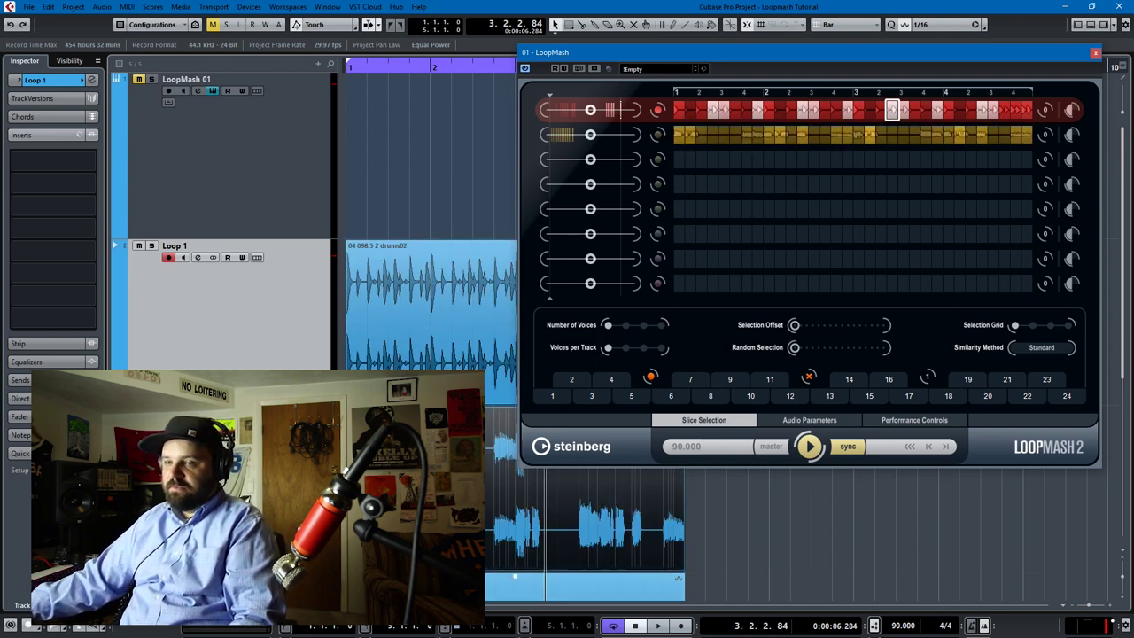
{"action": "left_click_drag", "start_coordinate": [679, 166], "coordinate": [678, 165]}
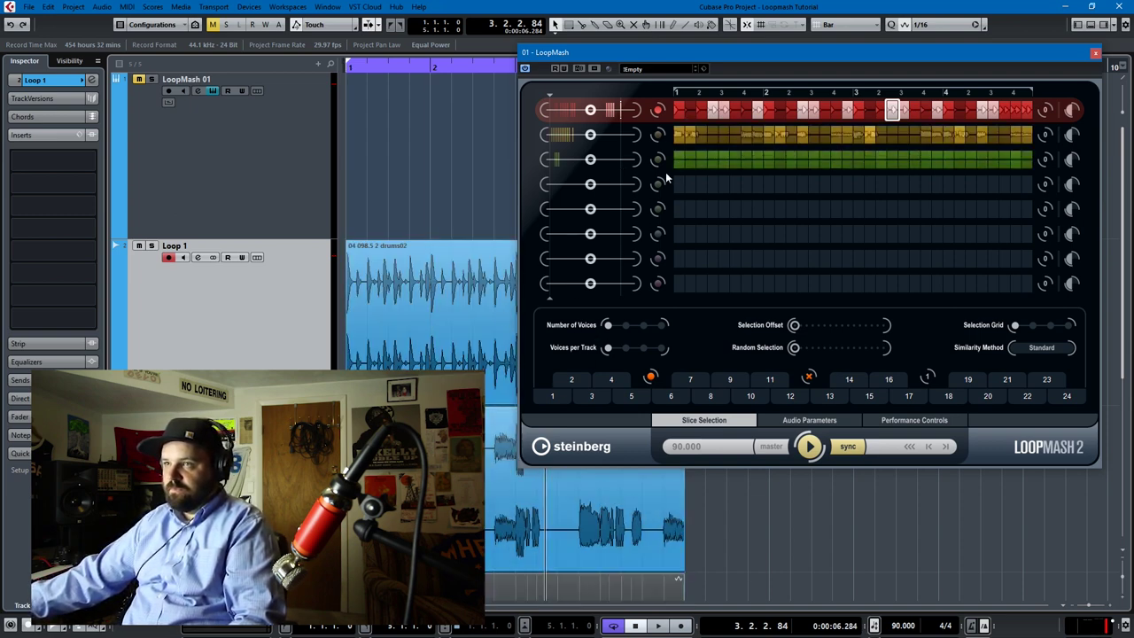
{"action": "scroll", "coordinate": [788, 523], "scroll_direction": "down", "scroll_amount": 3}
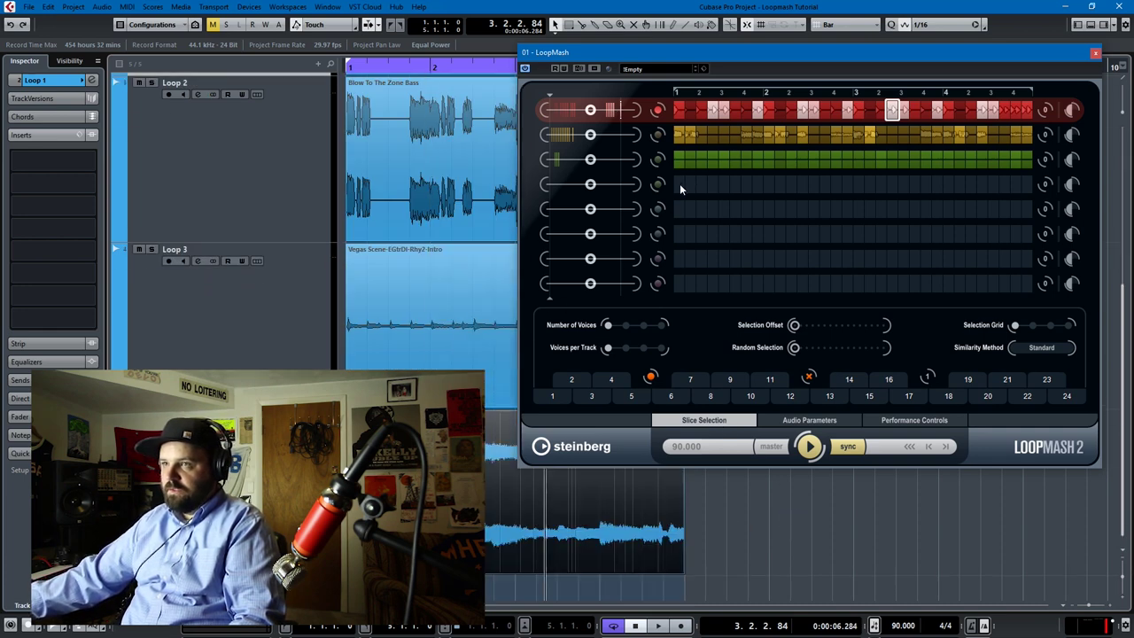
{"action": "left_click_drag", "start_coordinate": [680, 183], "coordinate": [679, 183]}
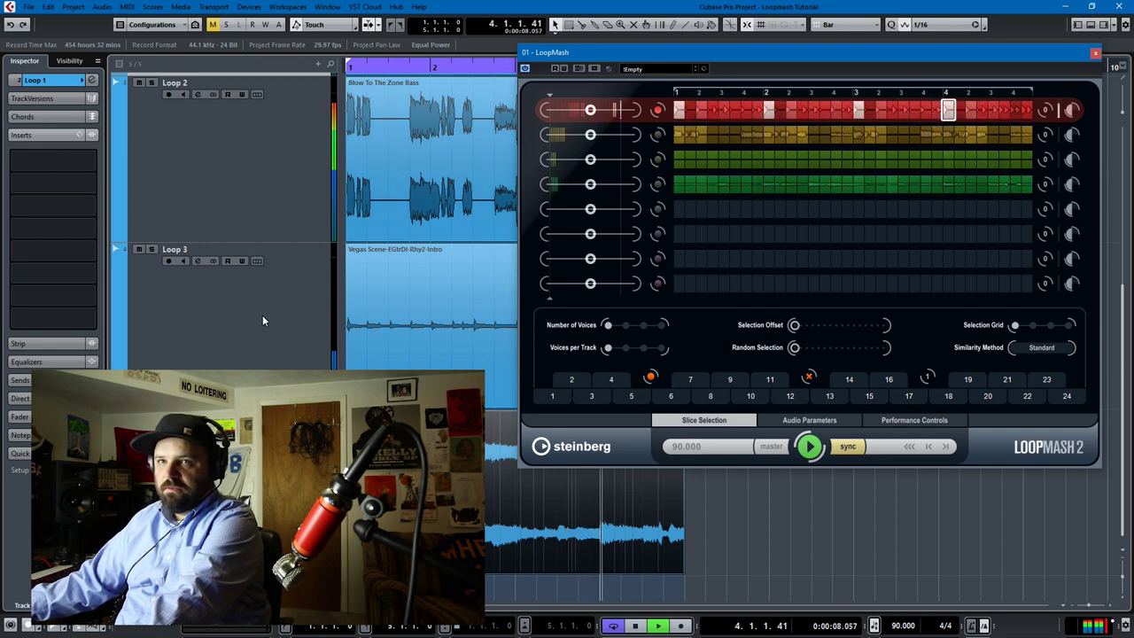
On the LoopMash 01 track, adjust track 3's similarity, try tracks 3 and 2 as master, and reset Number of Voices
{"action": "scroll", "coordinate": [239, 177], "scroll_direction": "up", "scroll_amount": 3}
{"action": "left_click", "coordinate": [200, 133]}
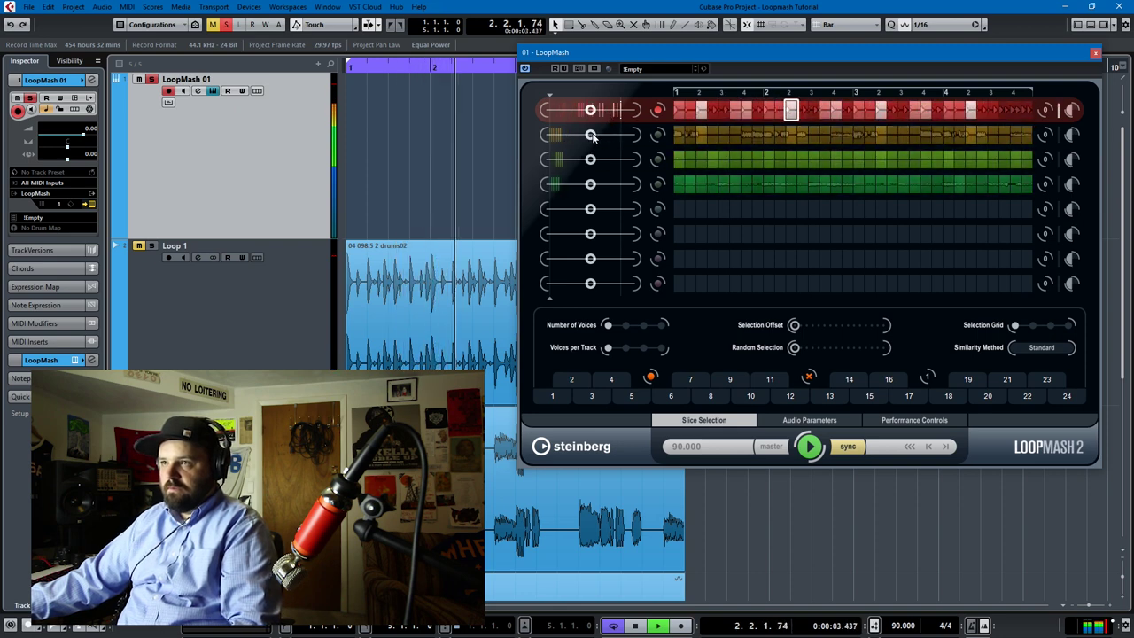
{"action": "left_click_drag", "start_coordinate": [590, 159], "coordinate": [620, 170]}
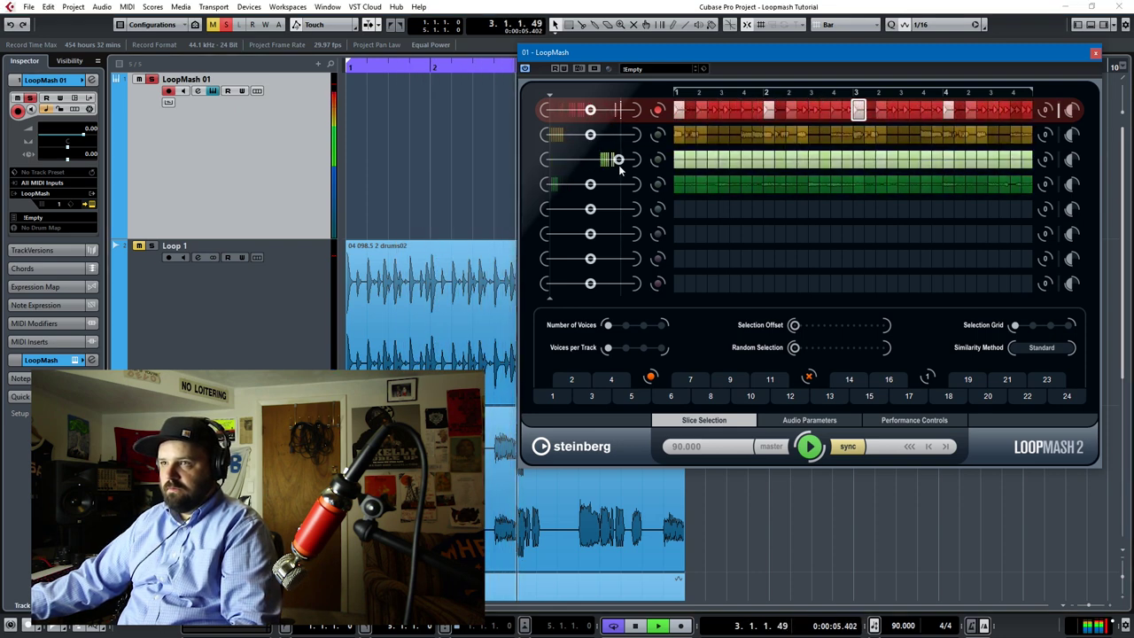
{"action": "left_click", "coordinate": [658, 161]}
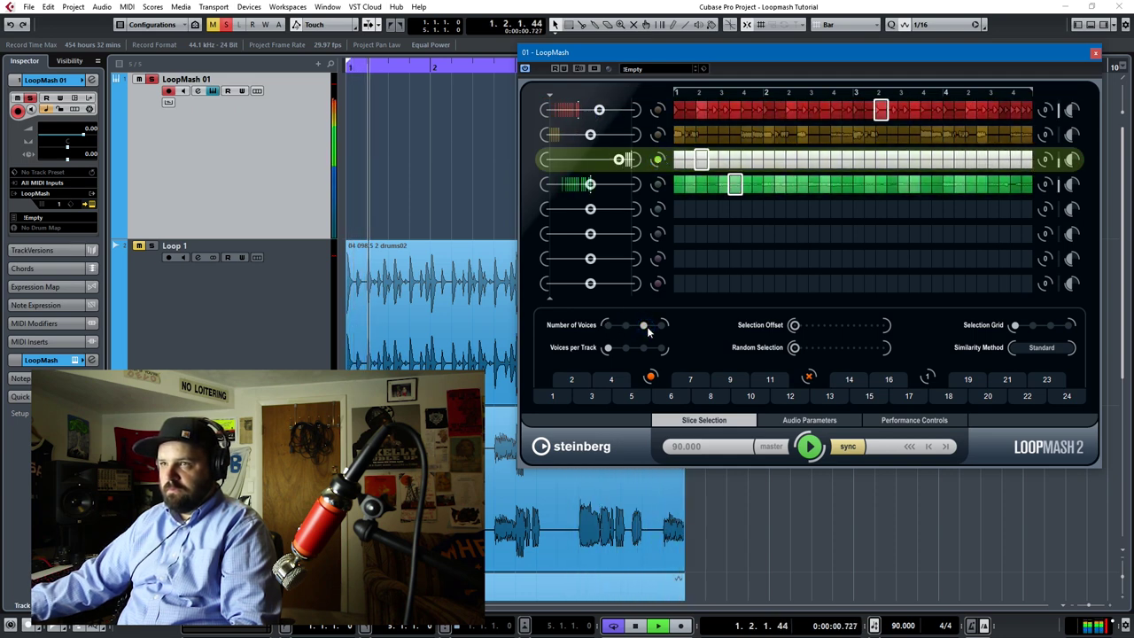
{"action": "left_click_drag", "start_coordinate": [644, 326], "coordinate": [625, 326]}
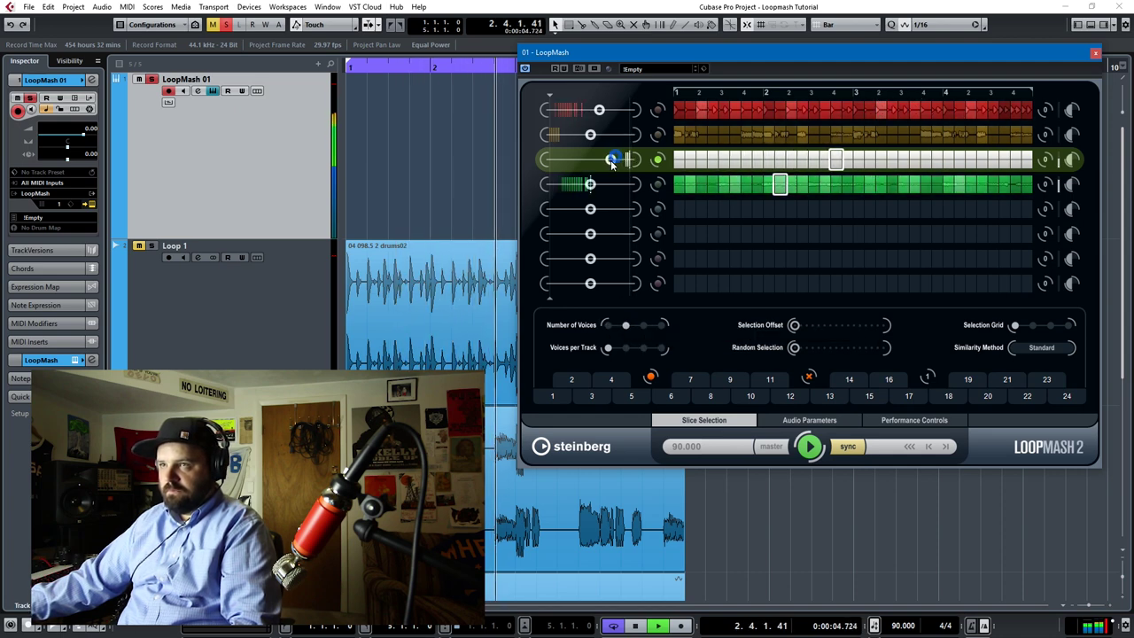
{"action": "left_click", "coordinate": [560, 134]}
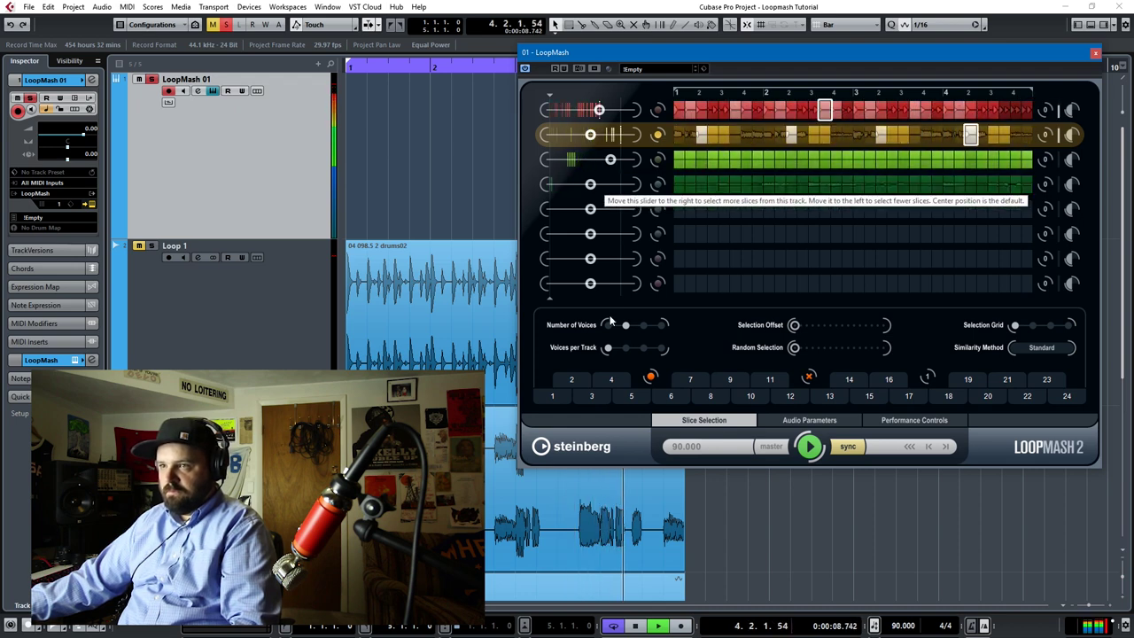
{"action": "left_click_drag", "start_coordinate": [625, 325], "coordinate": [644, 326]}
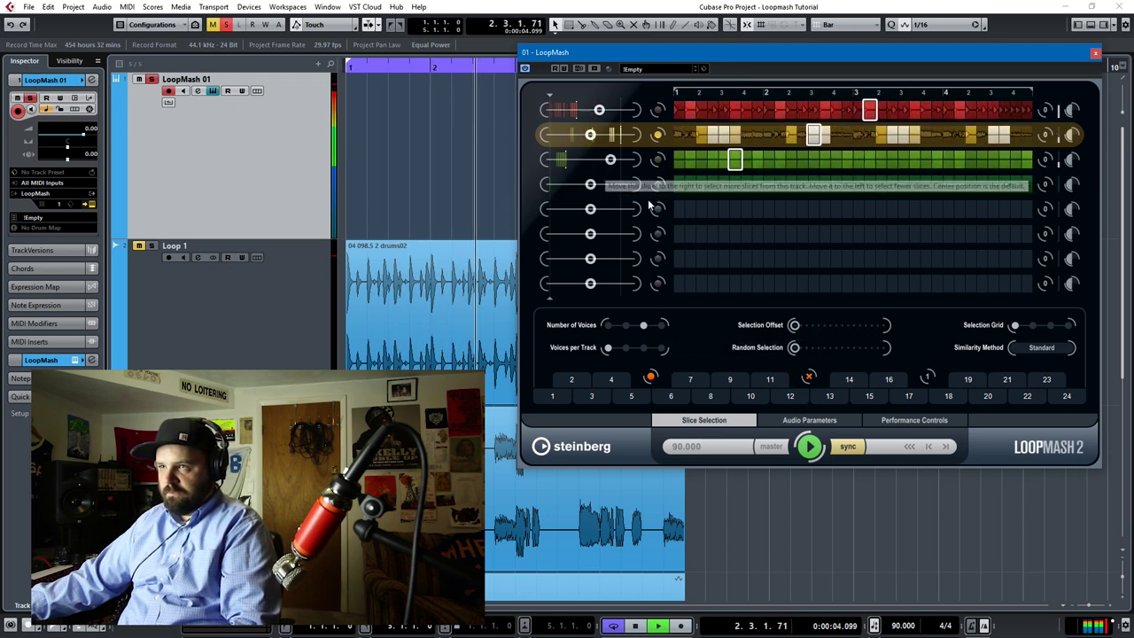
Stop playback, make track 1 the master, and raise track 4's similarity so more slices play
{"action": "left_click", "coordinate": [809, 446]}
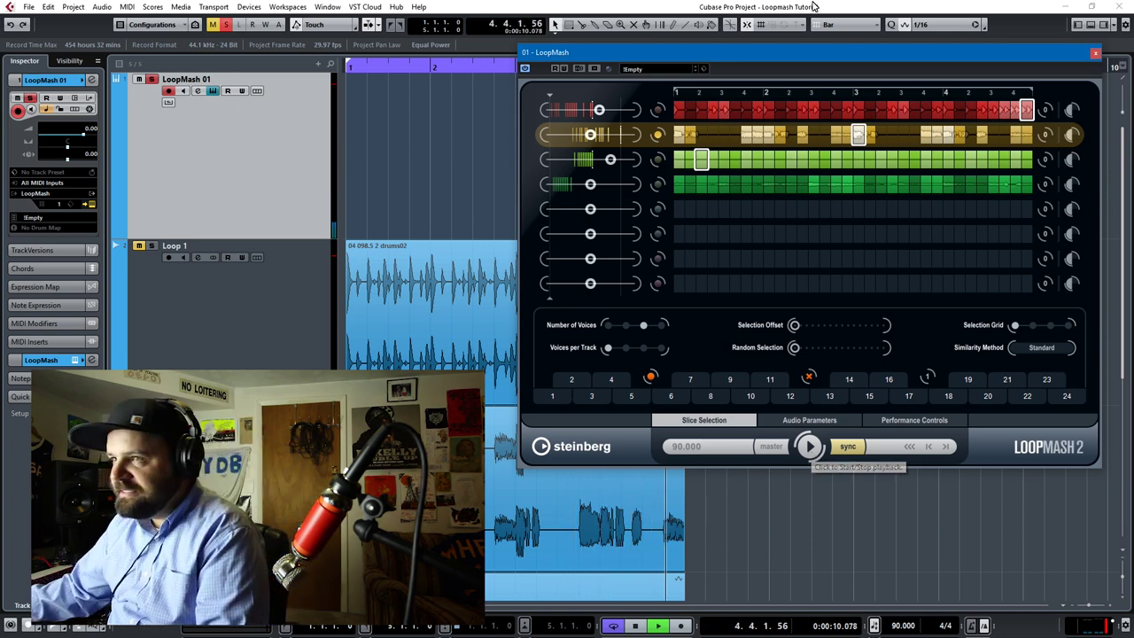
{"action": "left_click", "coordinate": [657, 110]}
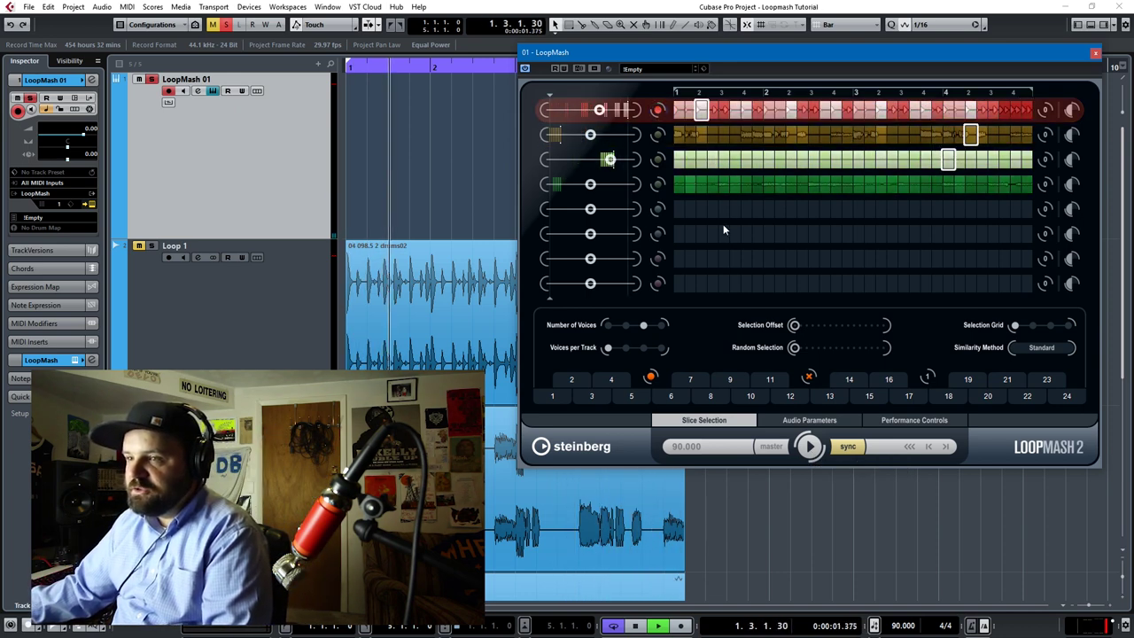
{"action": "left_click", "coordinate": [808, 377]}
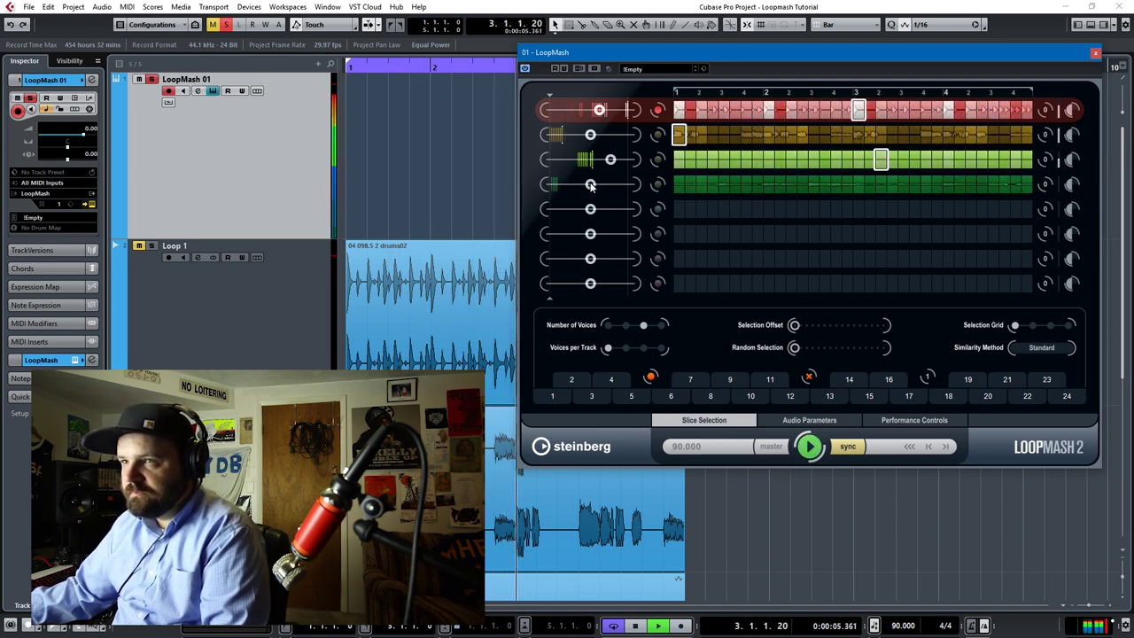
{"action": "left_click_drag", "start_coordinate": [590, 184], "coordinate": [587, 134]}
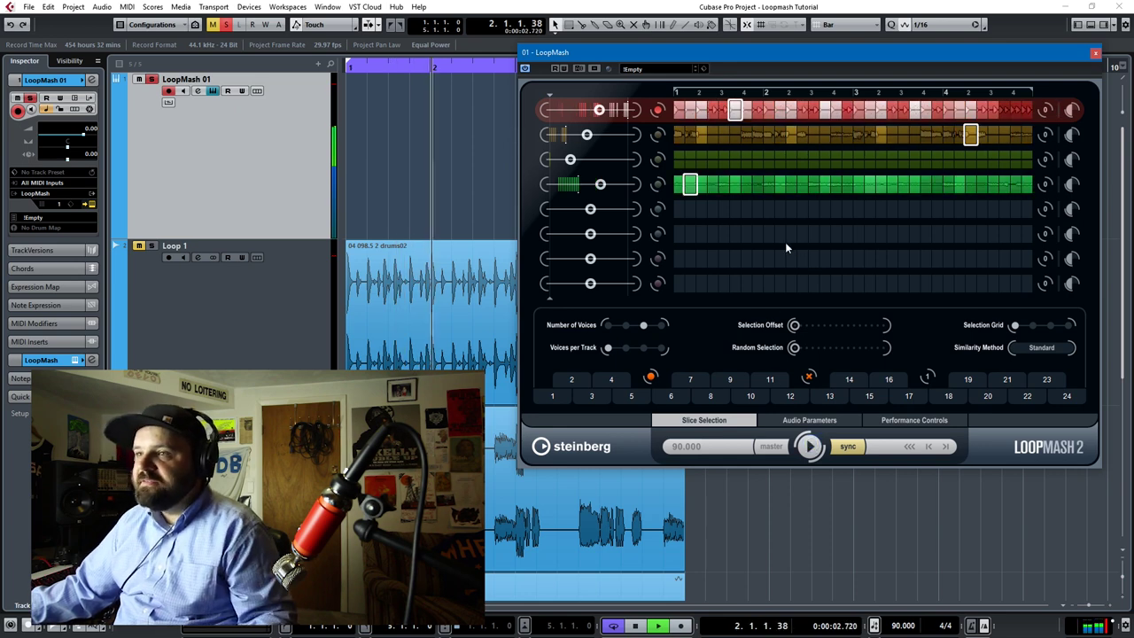
Store the current four-lane LoopMash arrangement as a scene on pad 1
{"action": "left_click", "coordinate": [652, 379]}
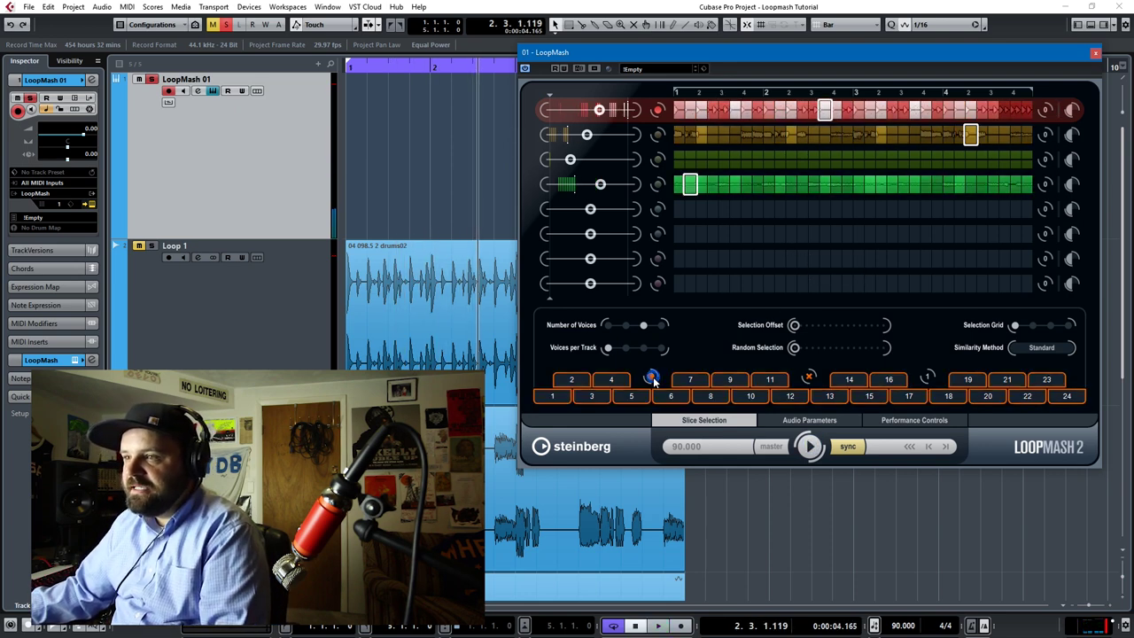
{"action": "left_click", "coordinate": [550, 397]}
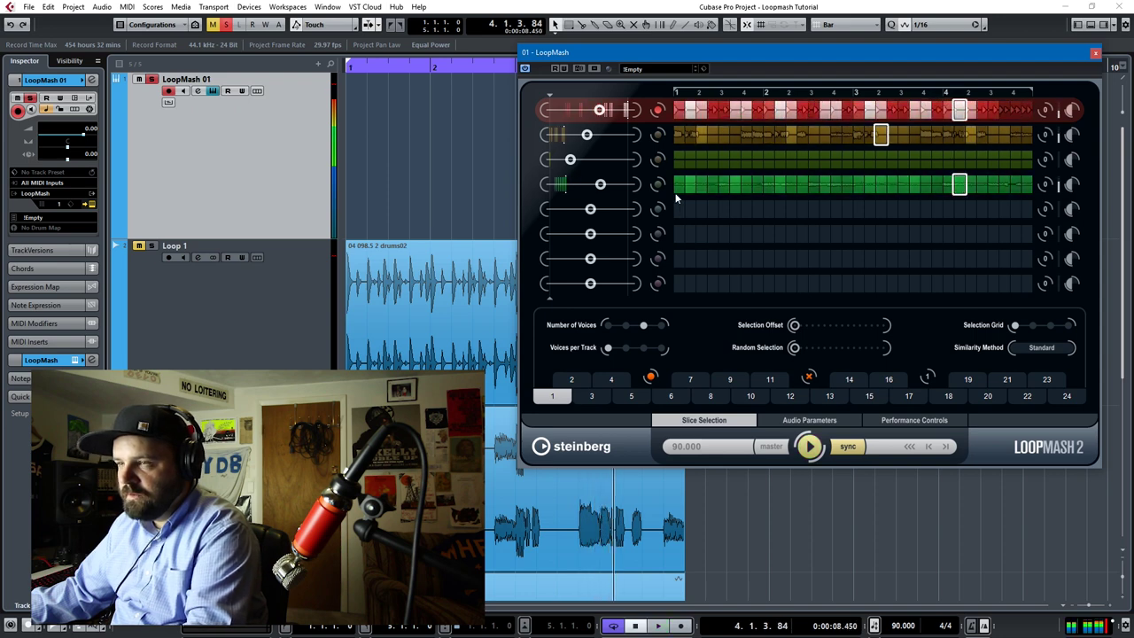
Make track 2 master, raise its similarity slightly, stop playback, and store the scene on pad 2
{"action": "left_click", "coordinate": [658, 134]}
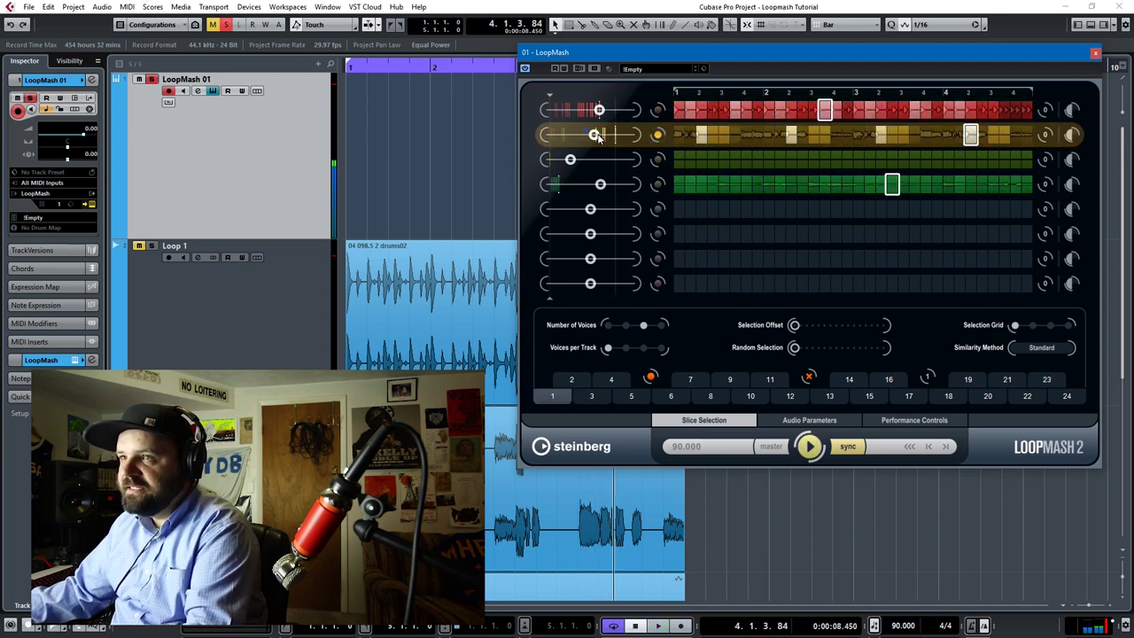
{"action": "mouse_move", "coordinate": [599, 135]}
{"action": "left_mouse_down"}
{"action": "mouse_move", "coordinate": [606, 118]}
{"action": "mouse_move", "coordinate": [573, 180]}
{"action": "mouse_move", "coordinate": [586, 196]}
{"action": "left_mouse_up"}
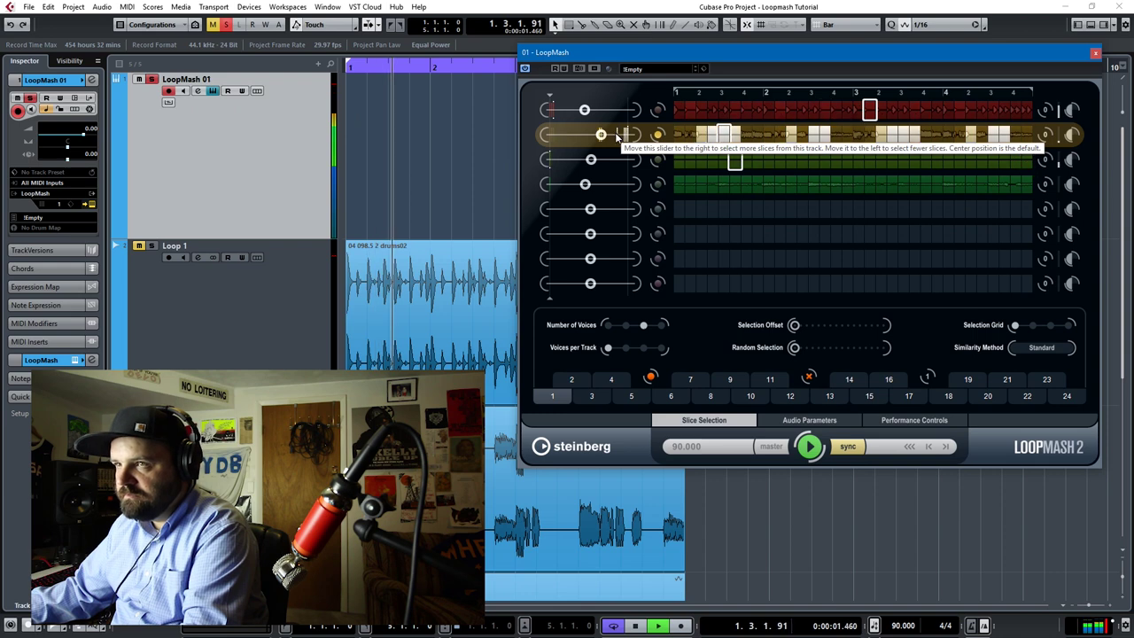
{"action": "key", "text": "space"}
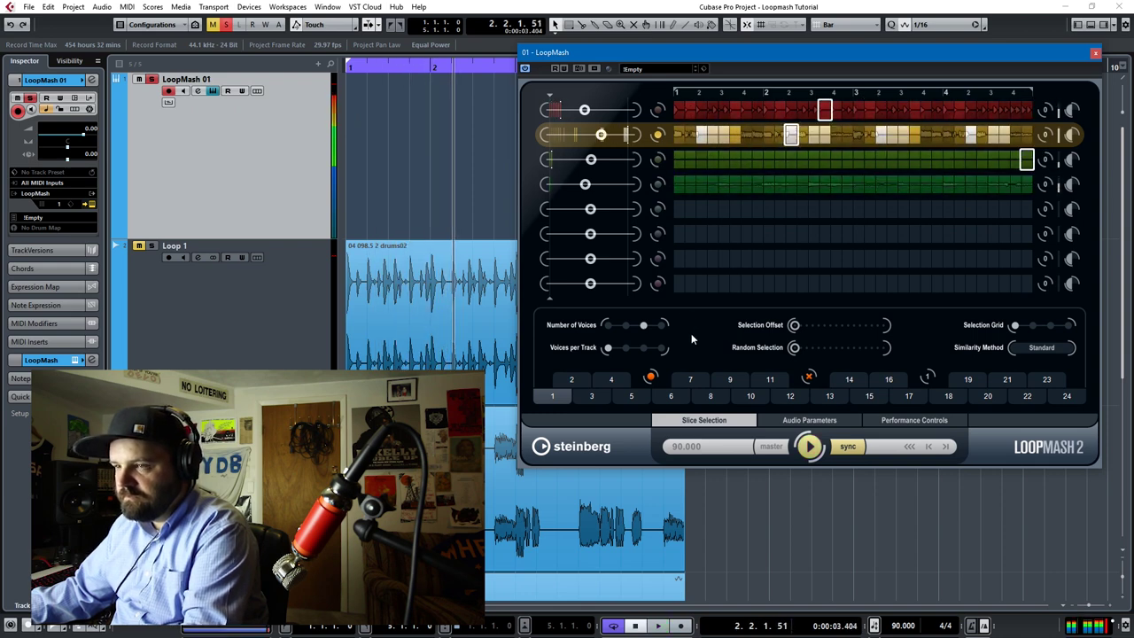
{"action": "left_click", "coordinate": [651, 379]}
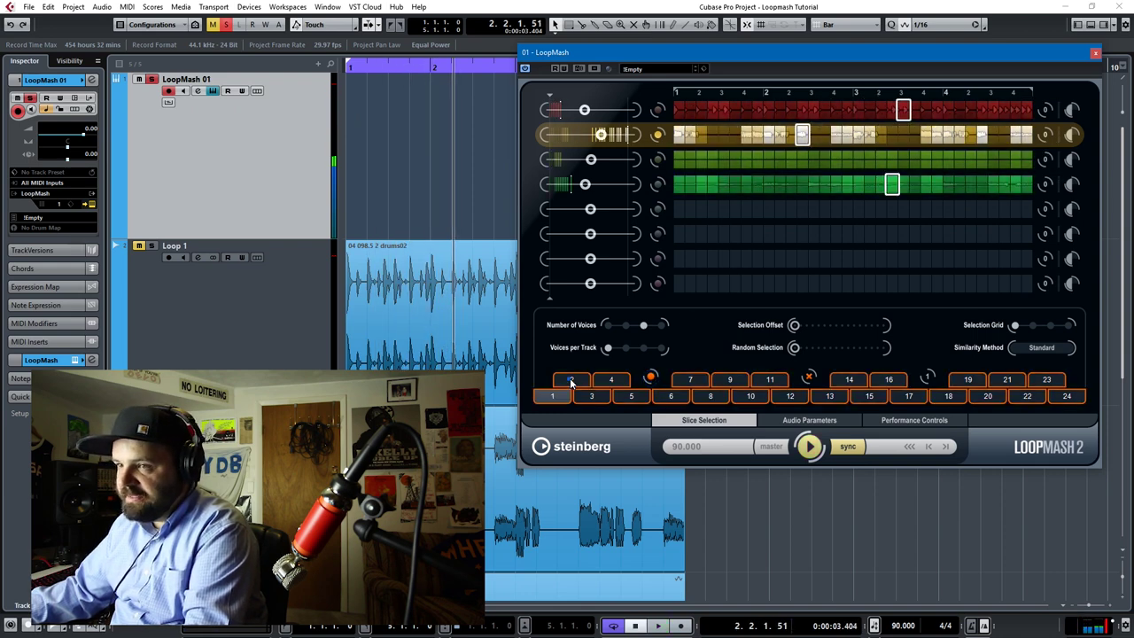
{"action": "left_click", "coordinate": [571, 380]}
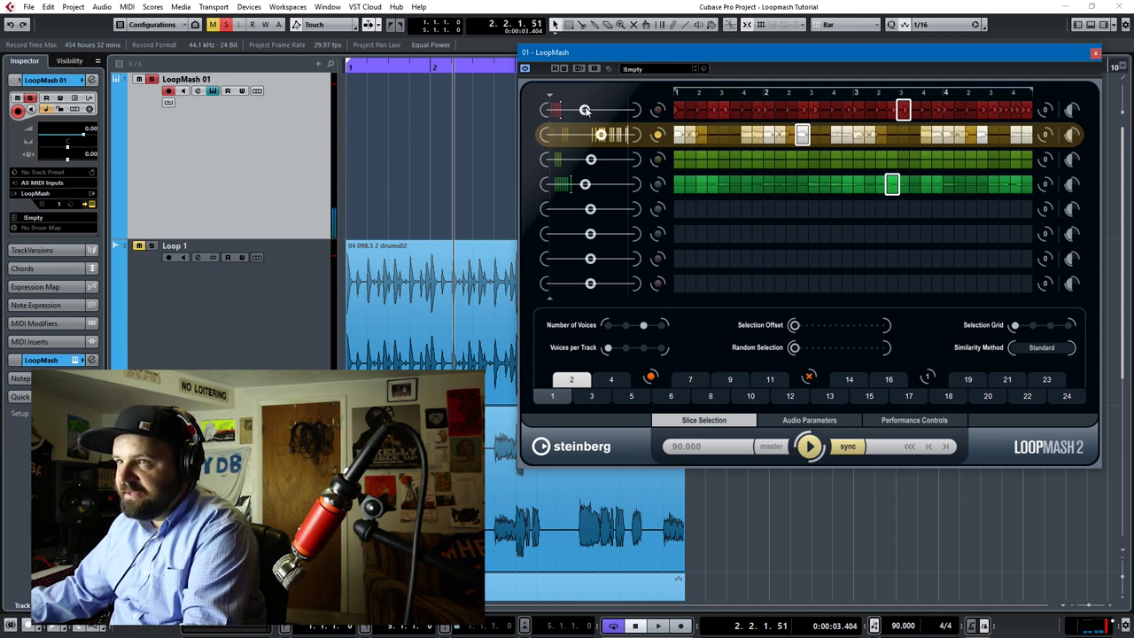
Drop track 2 to minimum, raise tracks 1 and 4, make track 1 master, store on pad 3, and play
{"action": "left_click_drag", "start_coordinate": [585, 109], "coordinate": [547, 133]}
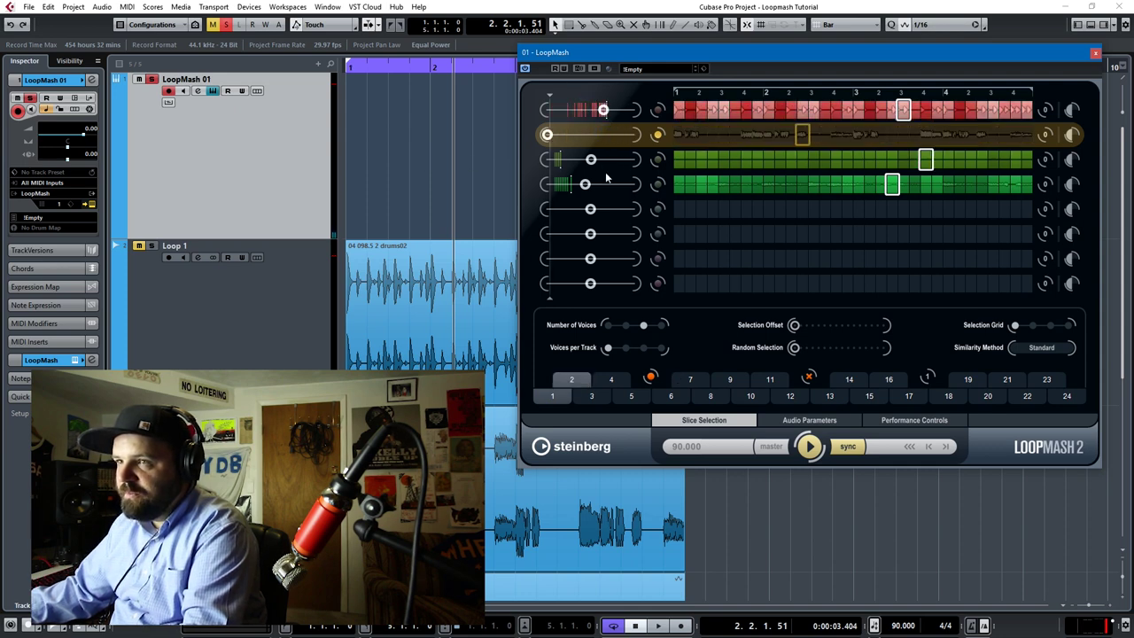
{"action": "mouse_move", "coordinate": [591, 184]}
{"action": "left_mouse_down"}
{"action": "mouse_move", "coordinate": [620, 184]}
{"action": "mouse_move", "coordinate": [605, 185]}
{"action": "left_mouse_up"}
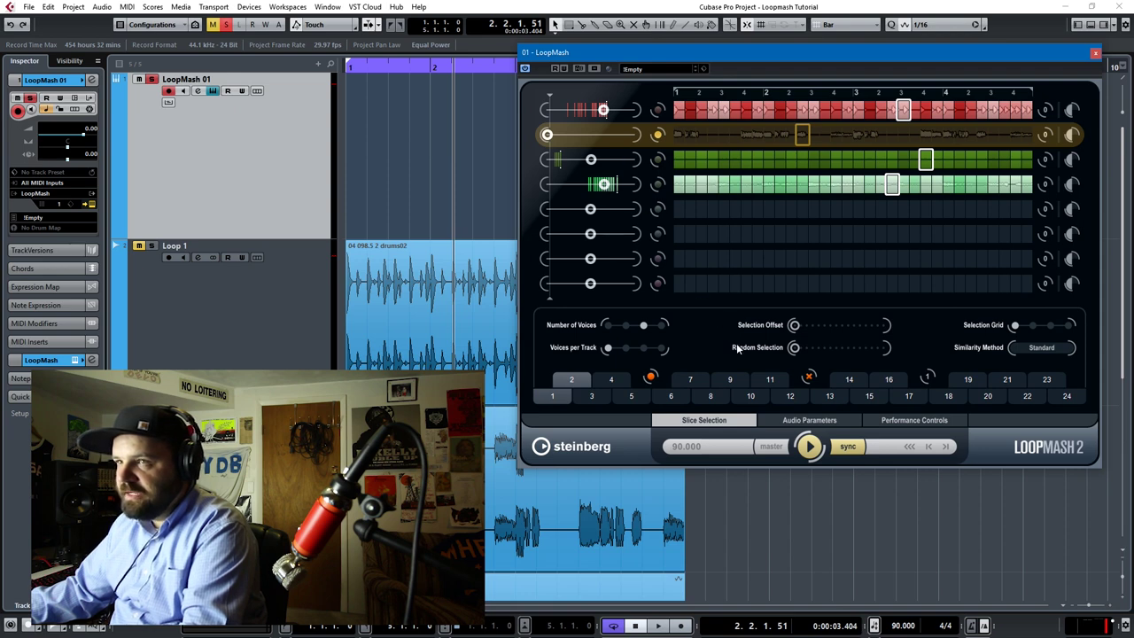
{"action": "left_click", "coordinate": [657, 111]}
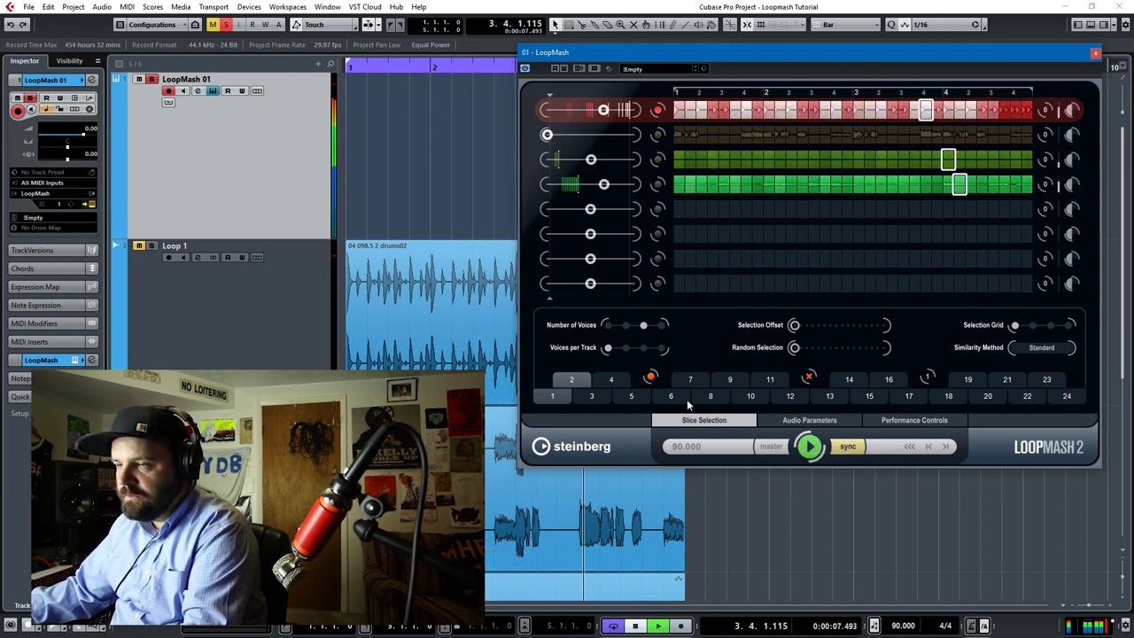
{"action": "left_click", "coordinate": [650, 379]}
{"action": "left_click", "coordinate": [598, 400]}
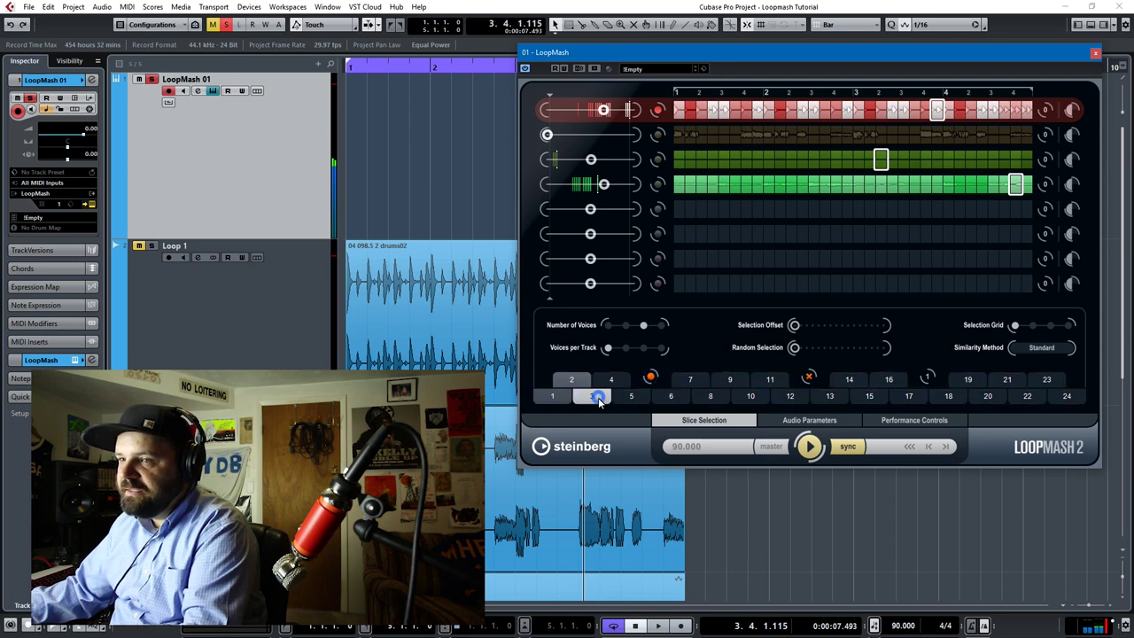
{"action": "left_click", "coordinate": [810, 447]}
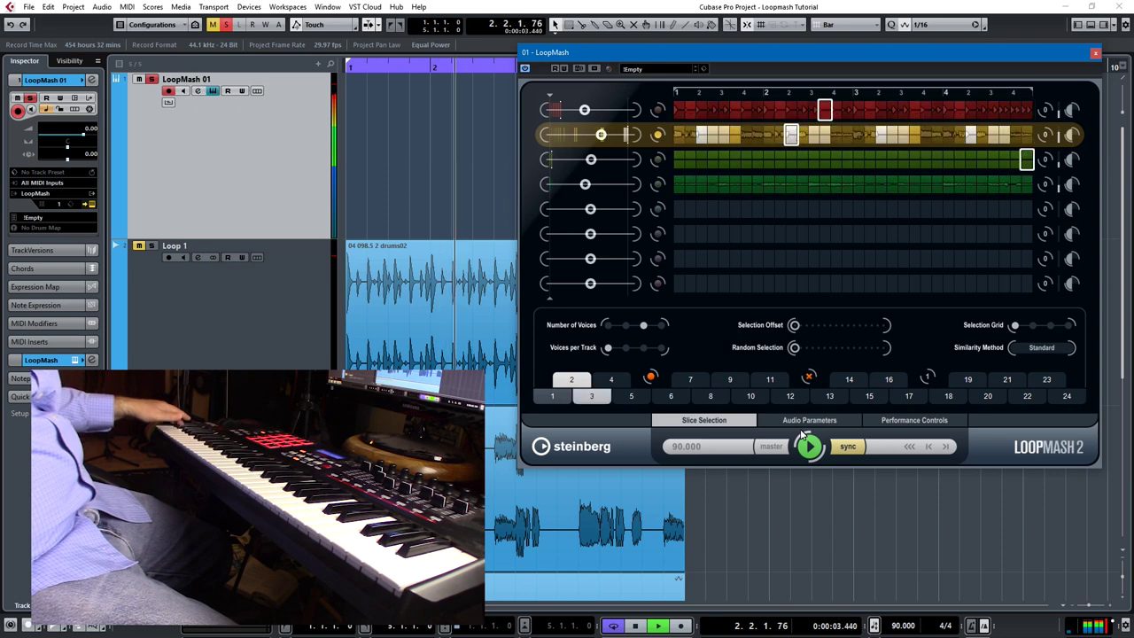
Set the scene jump interval to 1/8, then stop and restart LoopMash playback
{"action": "left_click", "coordinate": [929, 378]}
{"action": "left_click", "coordinate": [955, 381]}
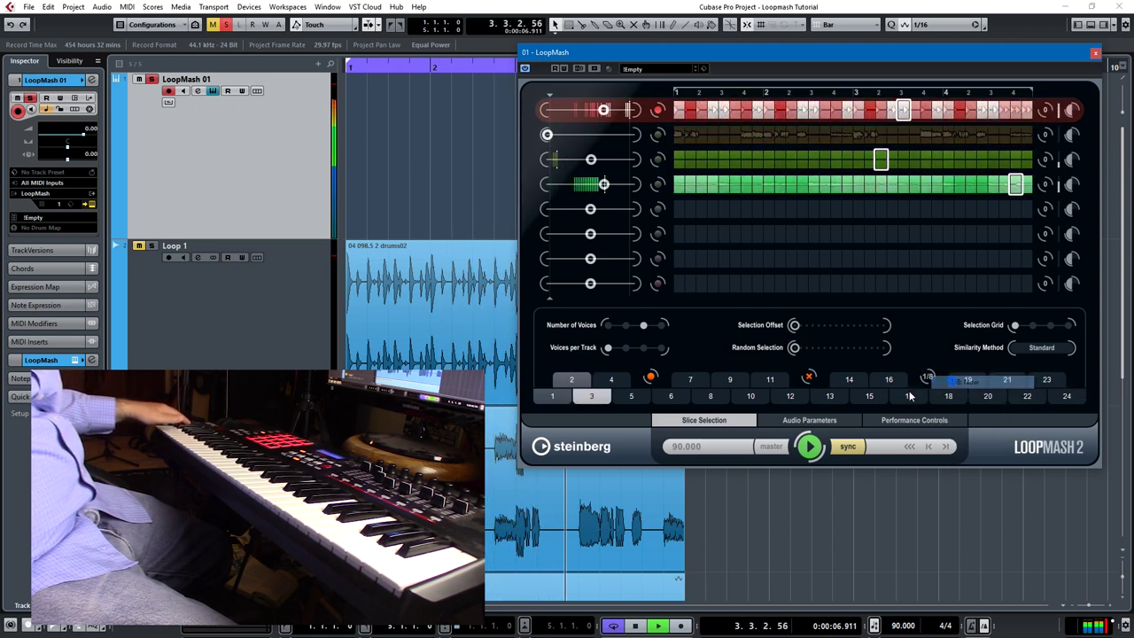
{"action": "left_click", "coordinate": [811, 445]}
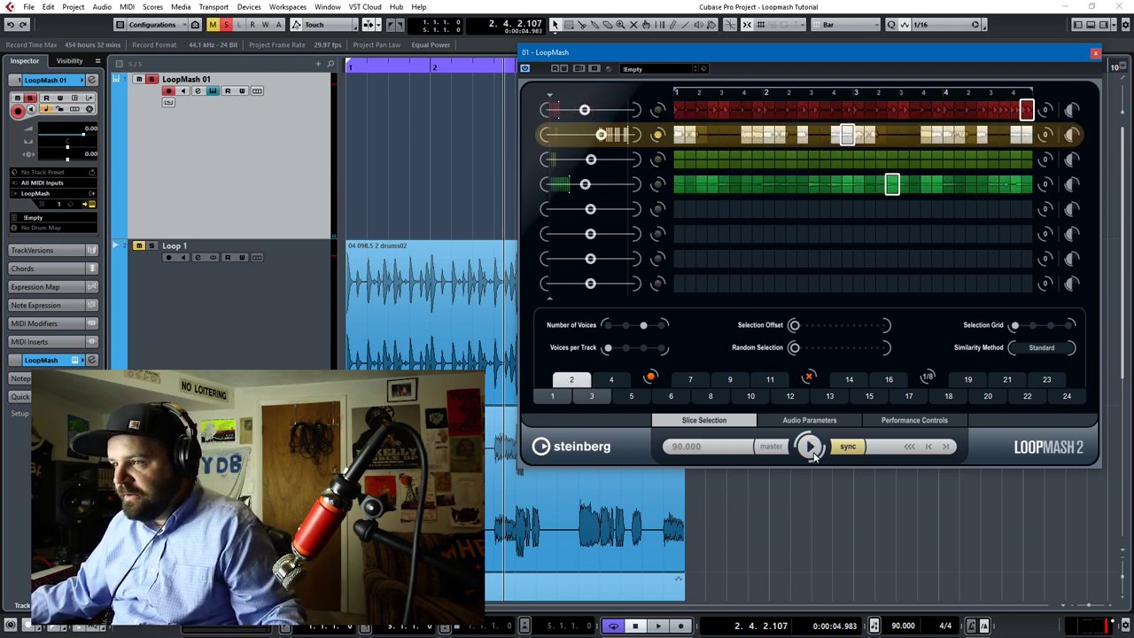
{"action": "left_click", "coordinate": [809, 447]}
Switch the bottom of the LoopMash panel from slice selection to the Performance Controls pads
{"action": "left_click", "coordinate": [910, 420]}
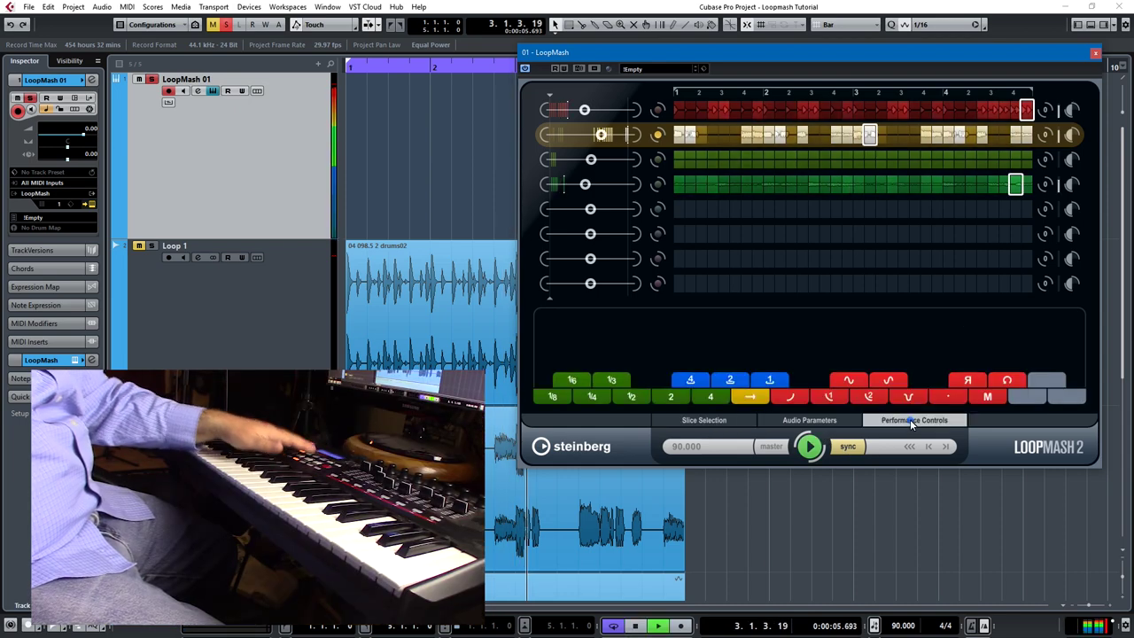